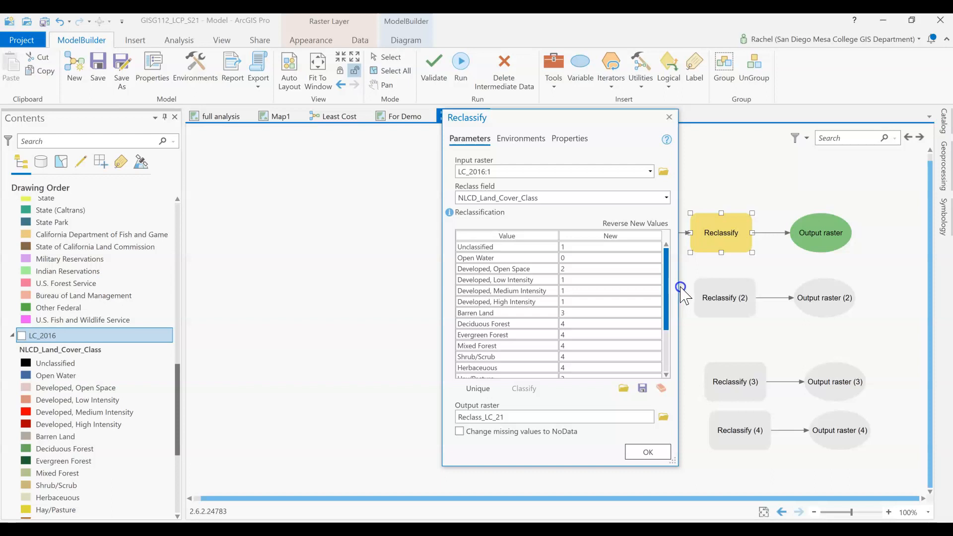
Set the new value for the NODATA class to 1 in the land cover reclassification table
left_click_drag(670, 321, 669, 359)
left_click(582, 356)
left_click(582, 356)
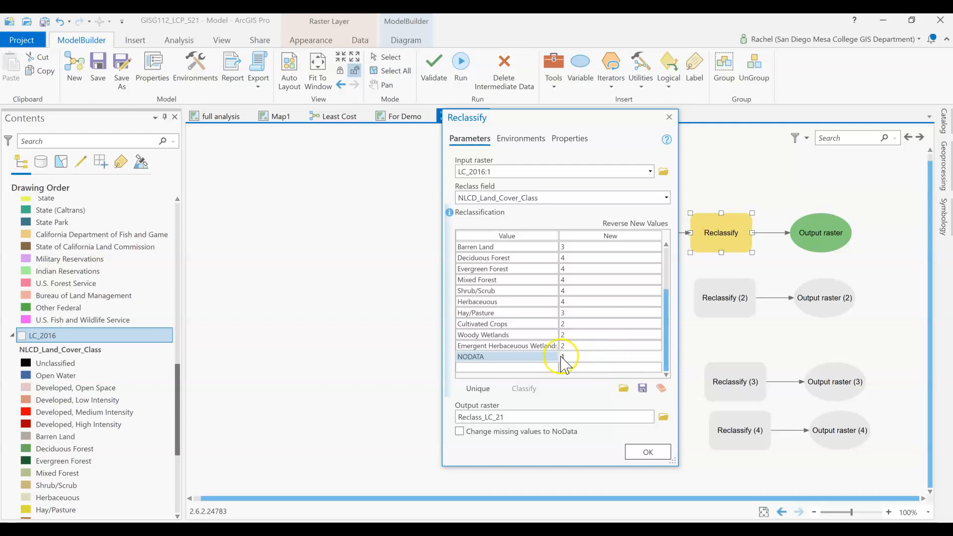
Name the output raster LC_RECLASS, keeping it in the GISG112_LCP_S21.gdb geodatabase
left_click(508, 419)
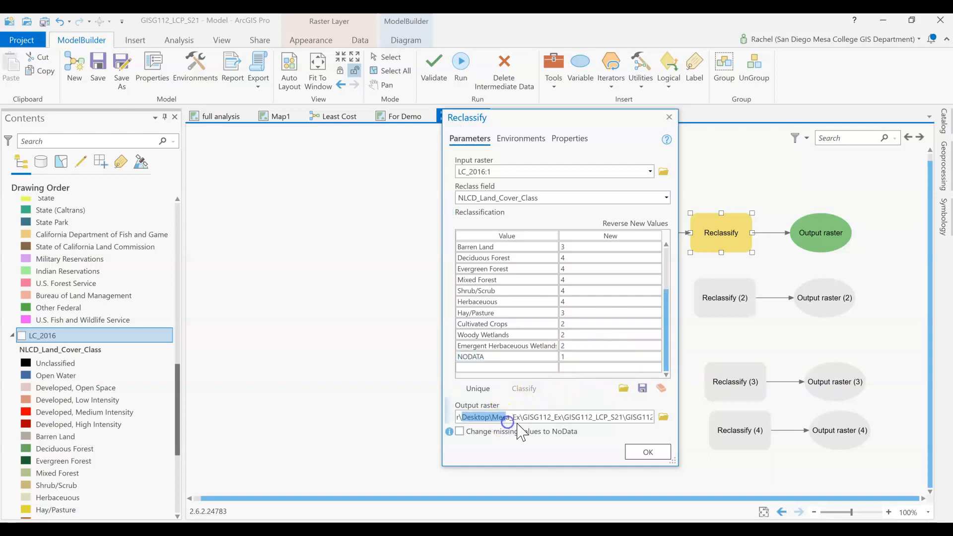
left_click(606, 417)
key("Right")
key("Right")
key("Right")
key("Right")
key("Right")
key("Right")
key("Right")
key("Right")
key("Right")
key("Right")
key("Right")
key("Right")
key("Right")
key("Right")
key("Right")
key("Right")
key("Right")
key("Right")
key("Right")
key("Right")
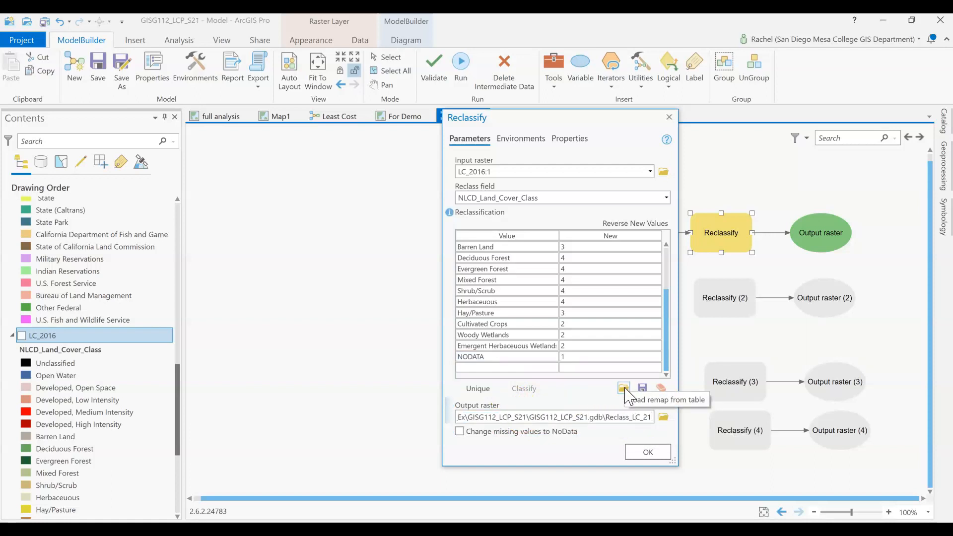
left_click(606, 418)
left_click_drag(607, 418, 685, 422)
type("LC_")
key("Caps_Lock")
type("RECLASS")
key("Caps_Lock")
left_click(578, 462)
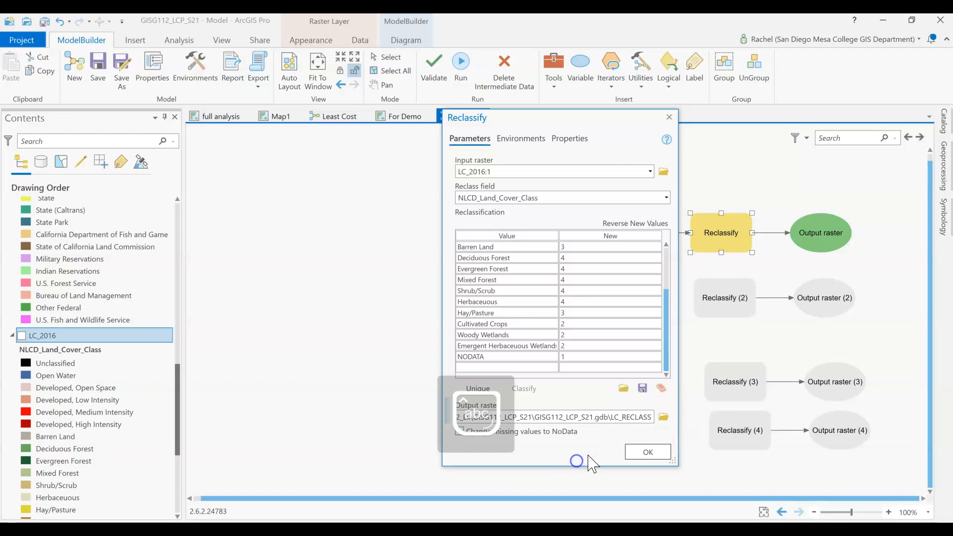
Check the land cover class values, accept the settings, and run the Reclassify tool for LC_2016
left_click_drag(663, 362, 665, 314)
left_click(557, 246)
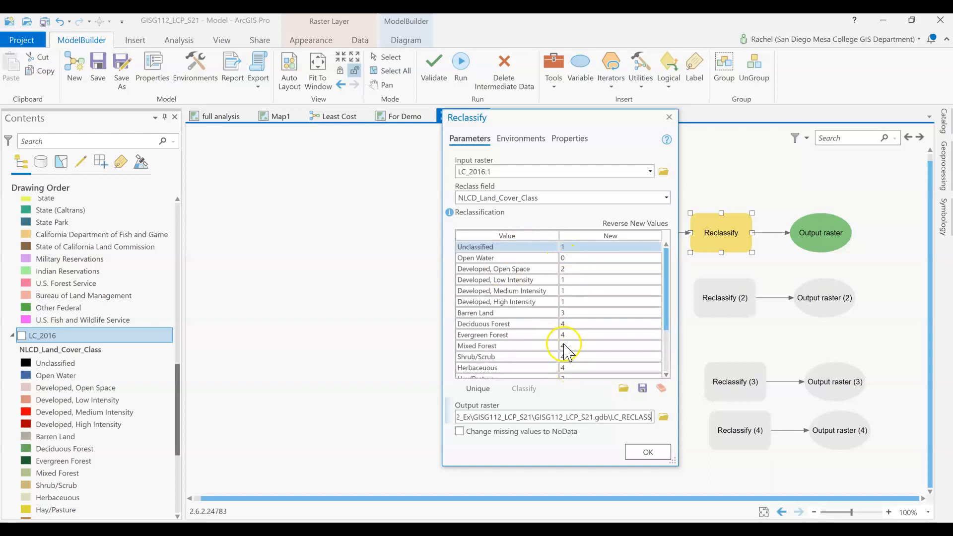
left_click_drag(665, 283, 668, 337)
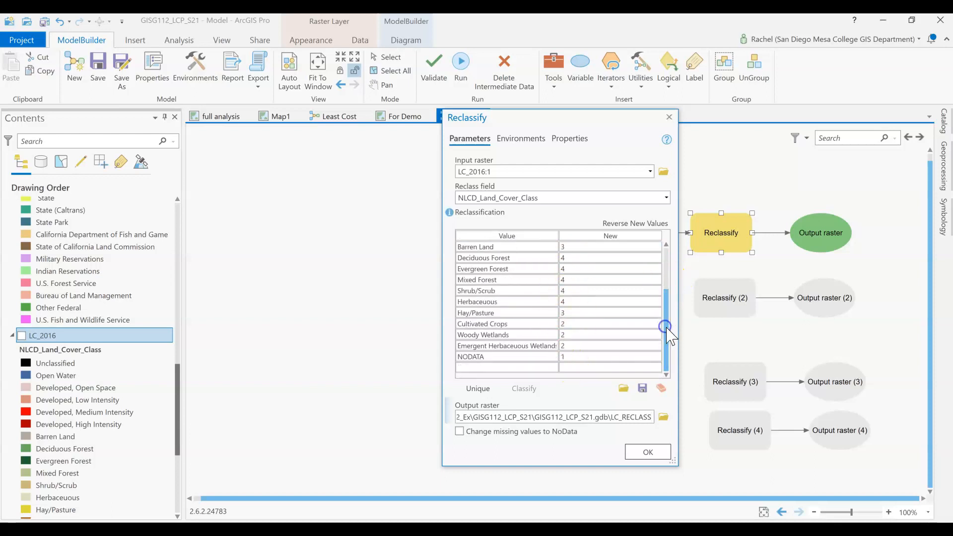
left_click(654, 458)
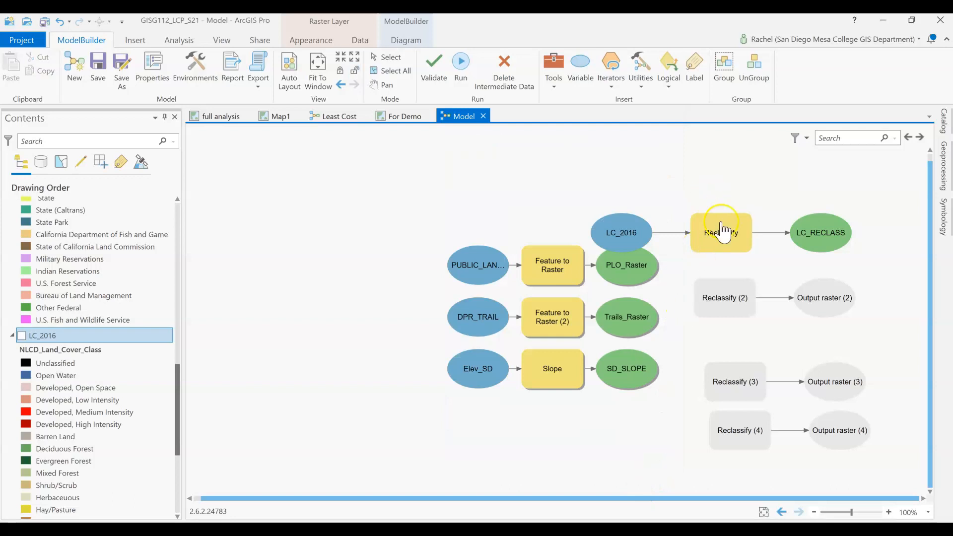
right_click(729, 245)
left_click(755, 268)
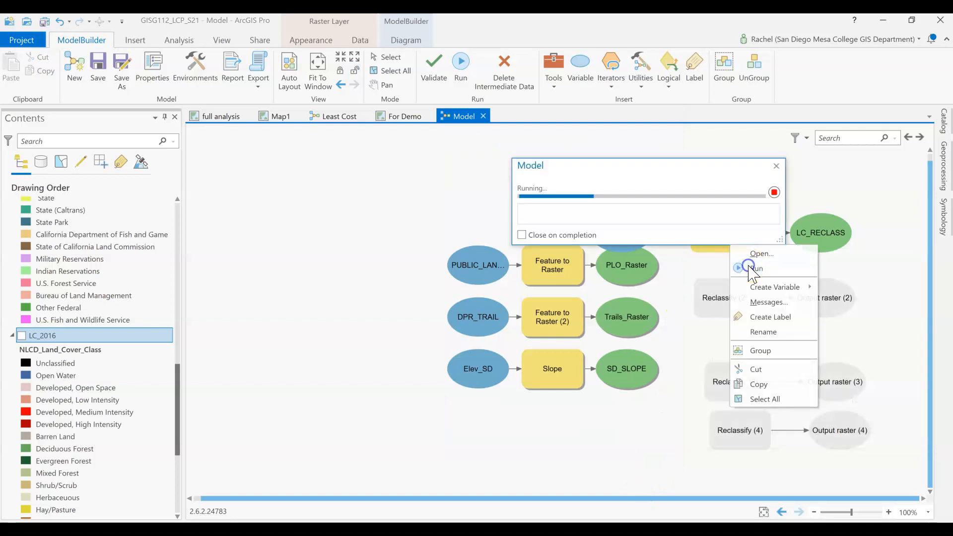
left_click_drag(721, 172, 379, 113)
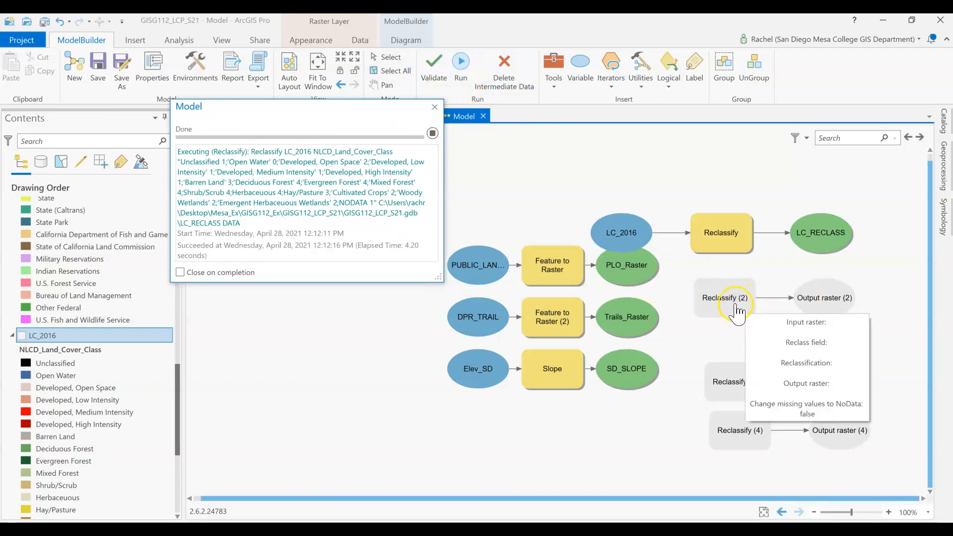
Connect PLO_Raster to Reclassify (2) as its input raster and close the finished run's report
left_click_drag(640, 281, 725, 312)
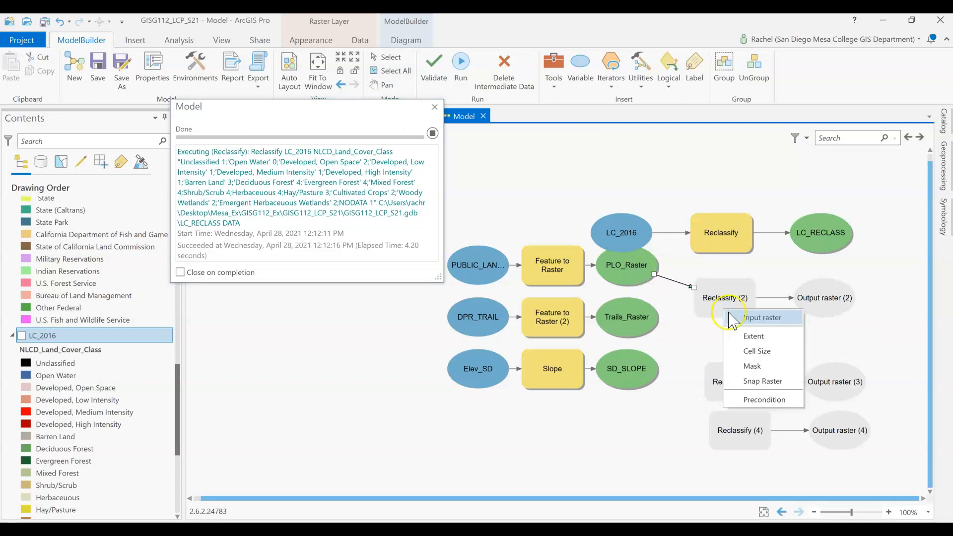
left_click(730, 315)
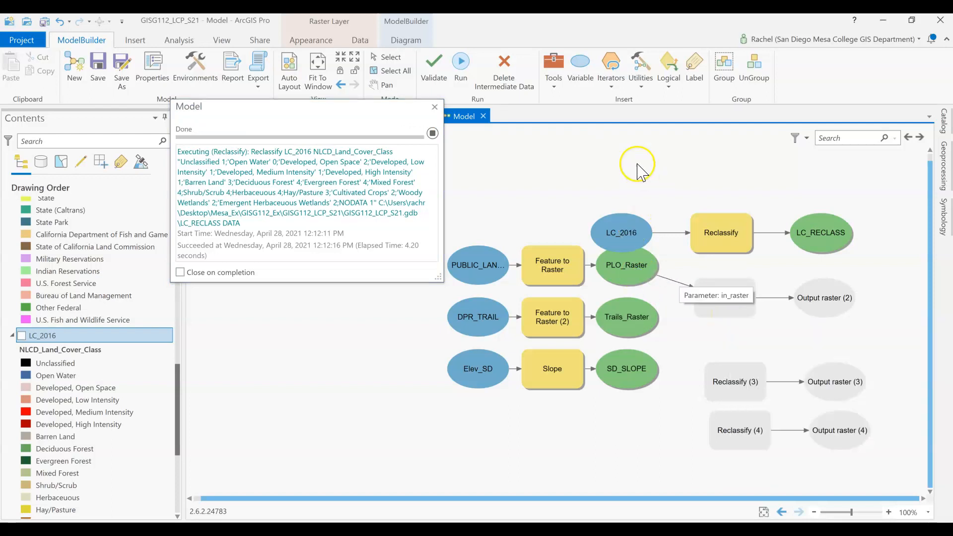
left_click(435, 107)
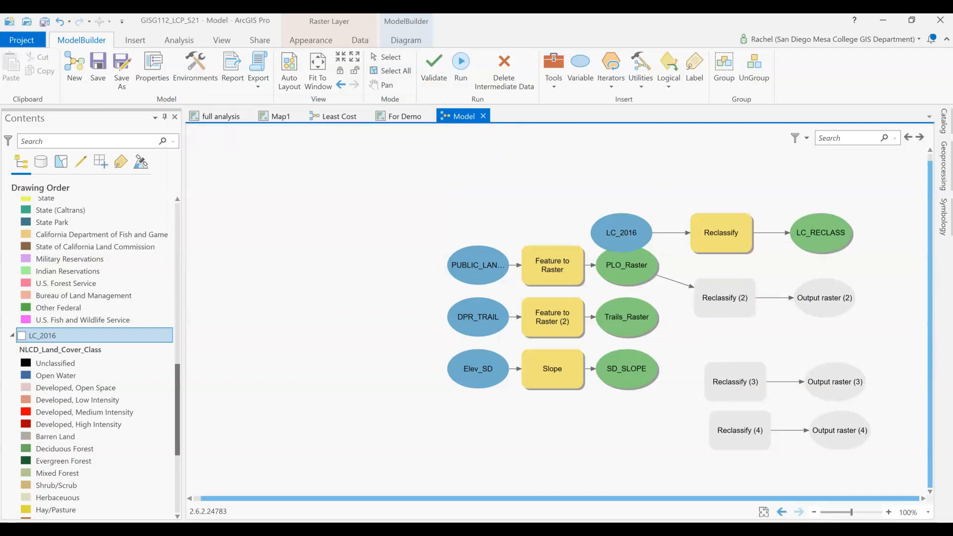
Set the reclass field of Reclassify (2) to ownership and list its unique values
double_click(719, 300)
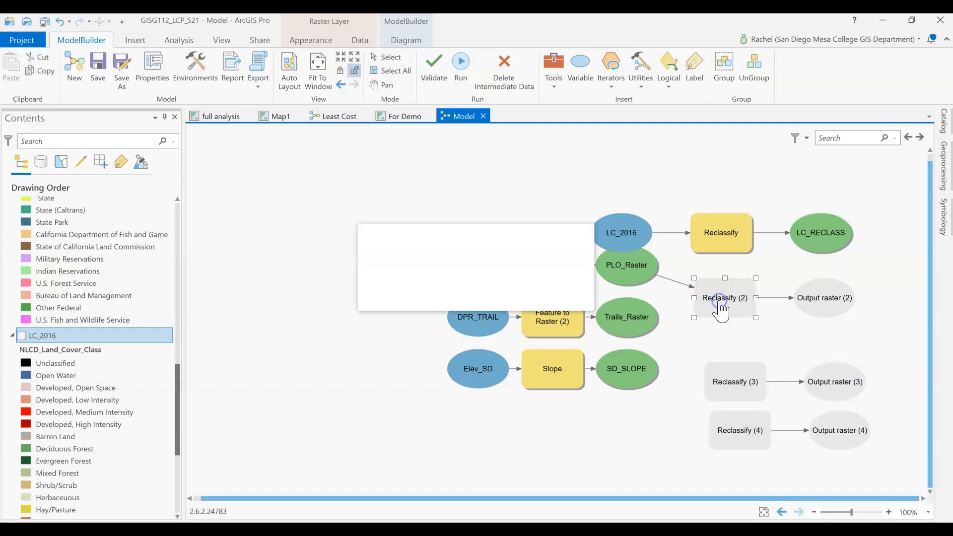
left_click_drag(587, 292, 578, 83)
left_click_drag(559, 300, 570, 426)
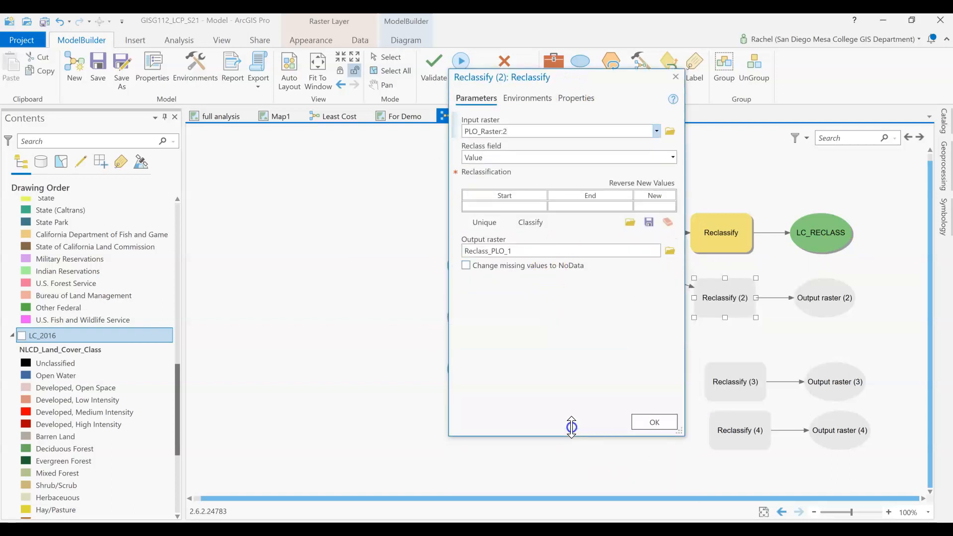
left_click(672, 157)
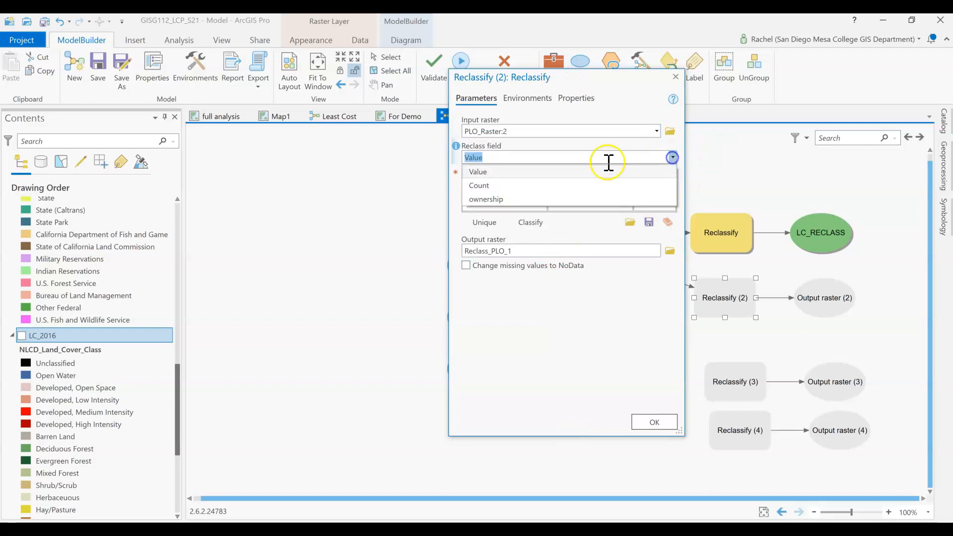
left_click(498, 200)
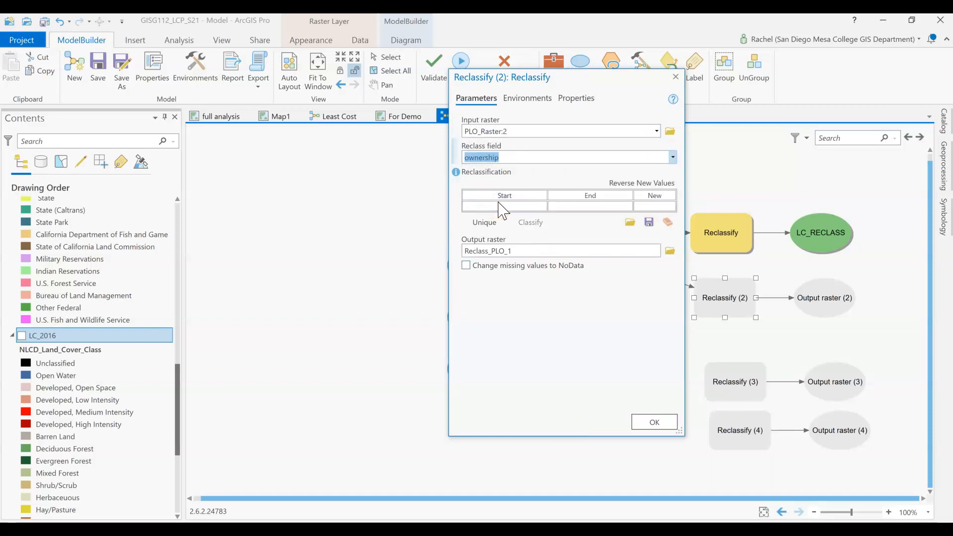
left_click(484, 222)
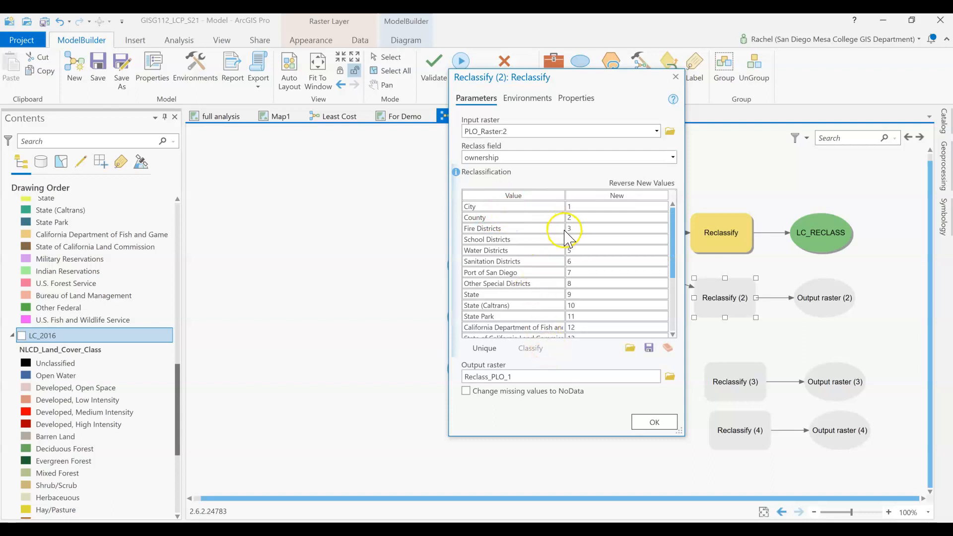
Switch to the Google Slides criteria table and check the public ownership ratings, especially the NODATA entry
left_click_drag(952, 30, 319, 52)
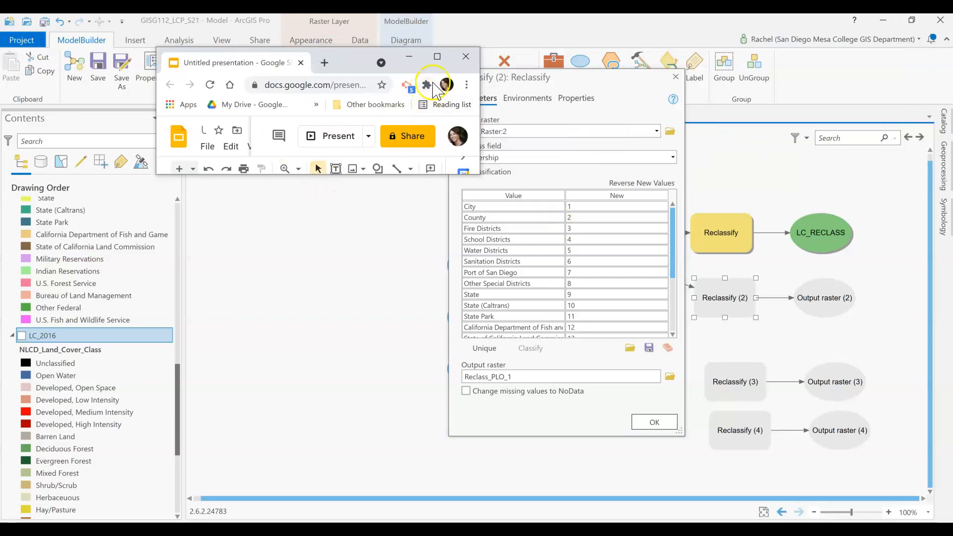
left_click(437, 57)
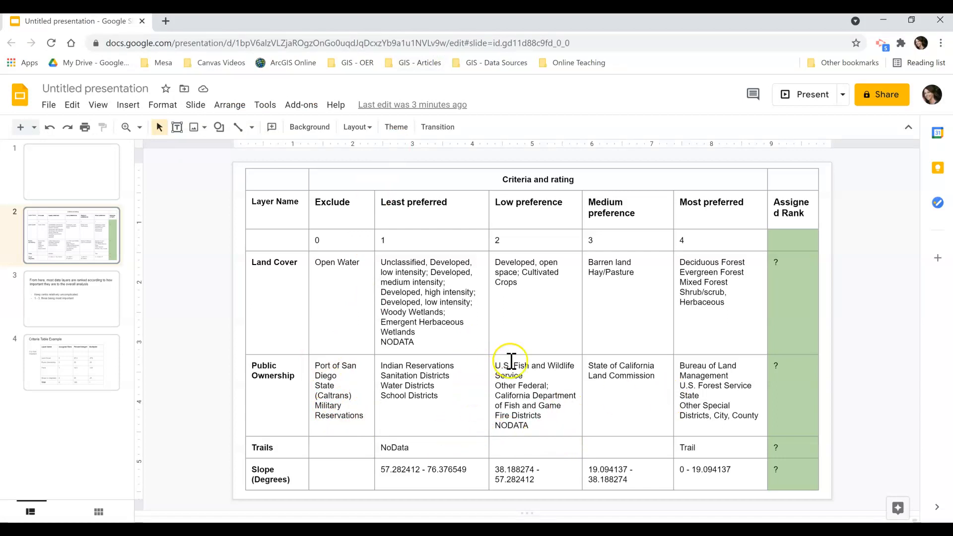
mouse_move(527, 426)
left_mouse_down()
mouse_move(487, 425)
mouse_move(517, 423)
left_mouse_up()
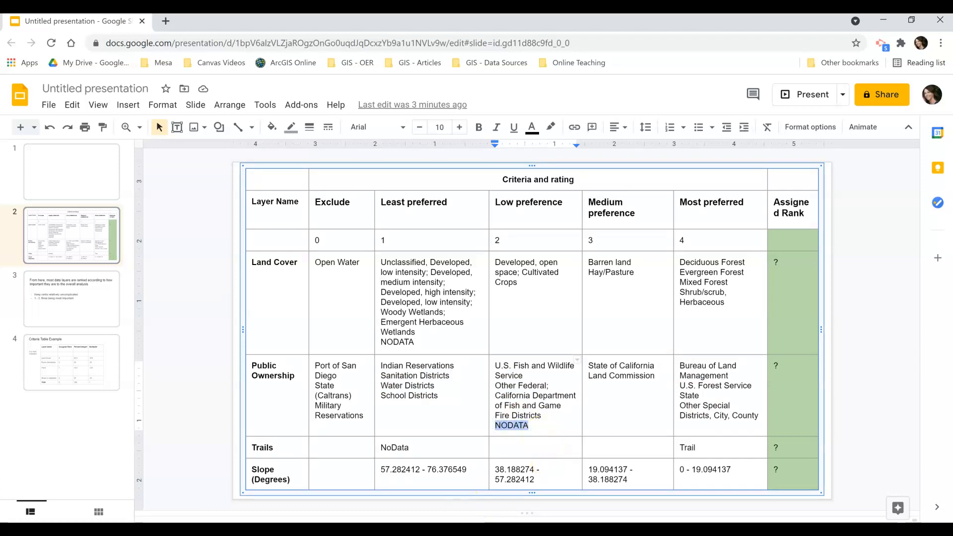
left_click(410, 529)
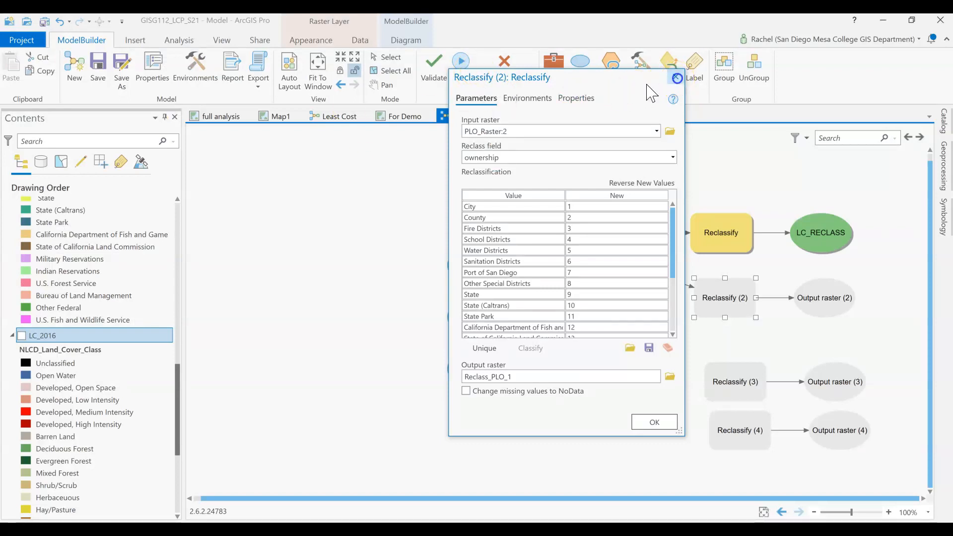
Close the Reclassify (2) settings and, in the For Demo map, show PLO_Raster and hide Trails_Raster and SD_SLOPE
left_click(677, 78)
left_click(404, 117)
scroll(66, 338, "up", 2)
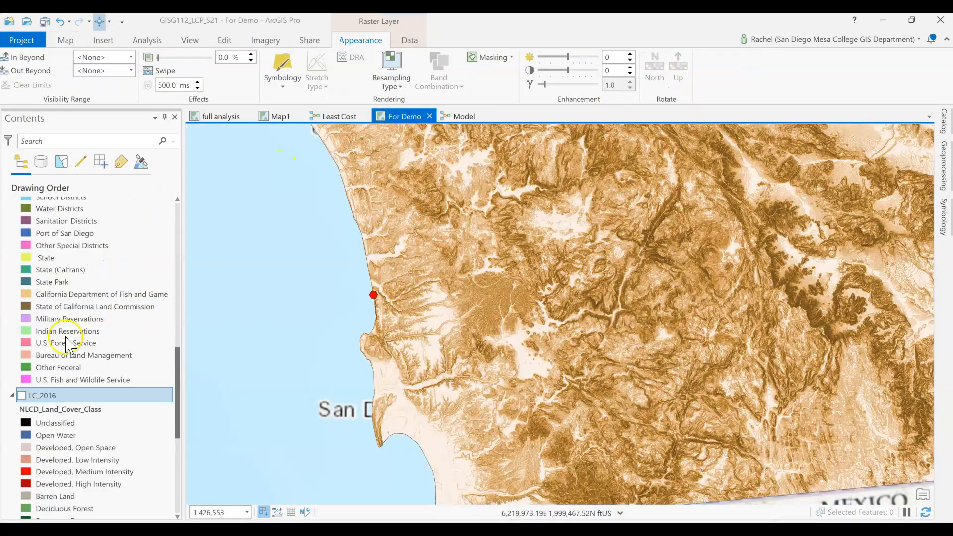
scroll(66, 338, "up", 3)
left_click(21, 251)
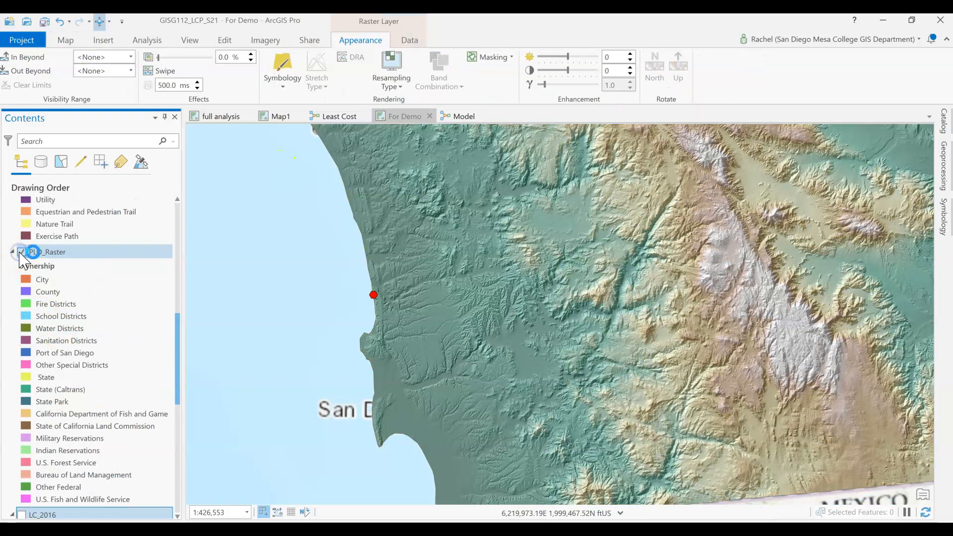
scroll(22, 256, "up", 7)
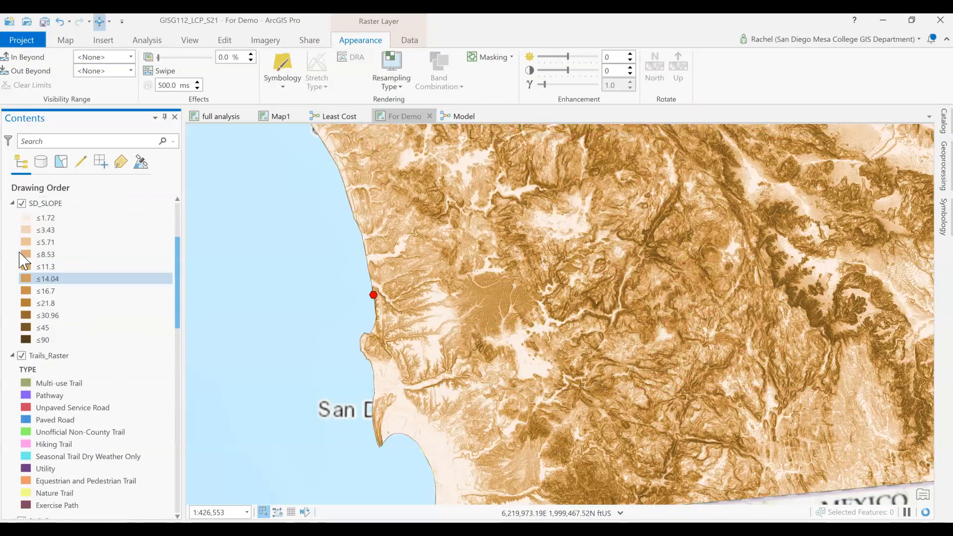
left_click(20, 355)
scroll(21, 359, "up", 2)
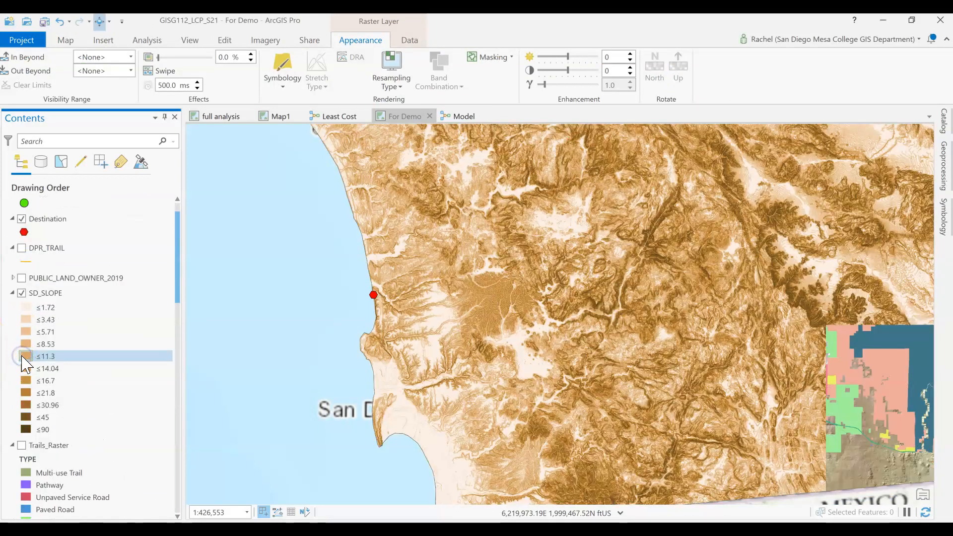
left_click(21, 277)
left_click(22, 297)
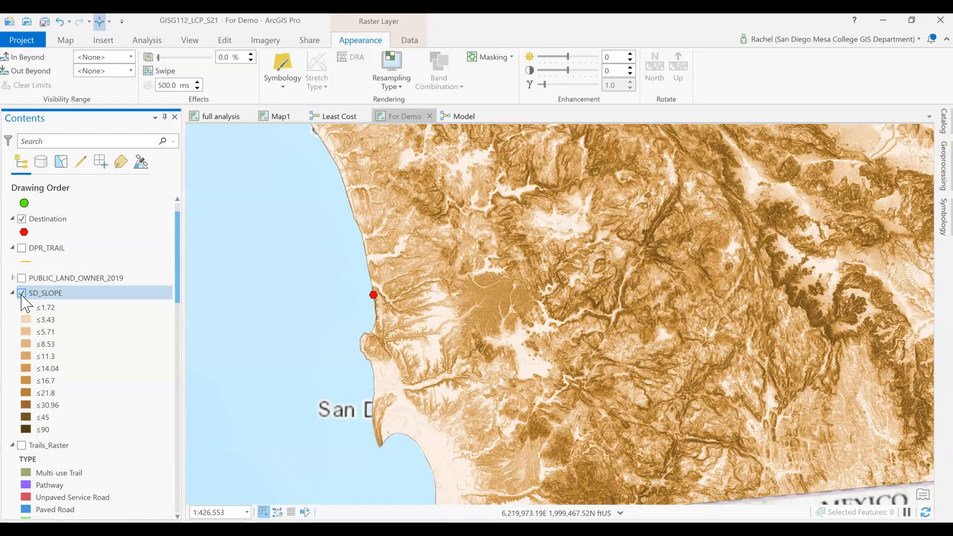
left_click(21, 293)
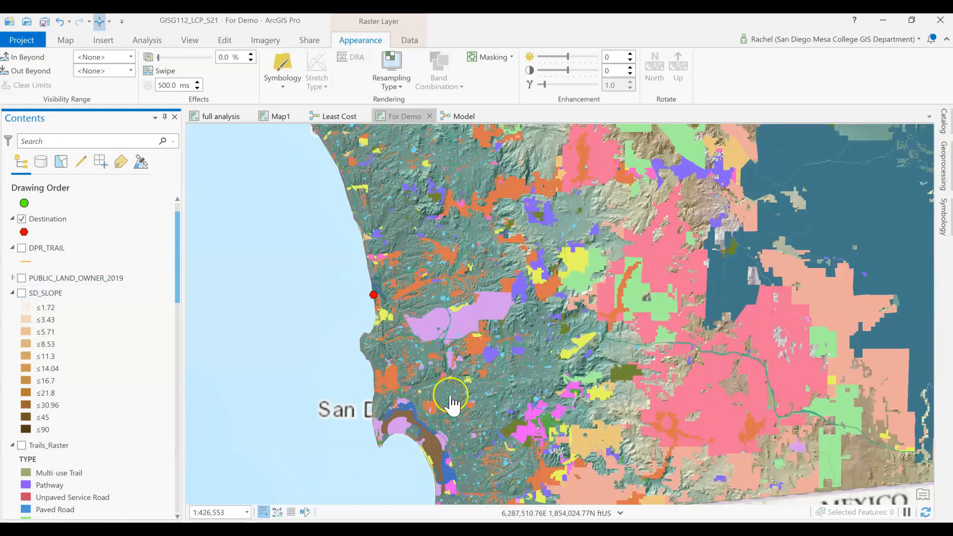
scroll(745, 256, "down", 2)
mouse_move(785, 251)
left_mouse_down()
mouse_move(704, 273)
mouse_move(669, 362)
left_mouse_up()
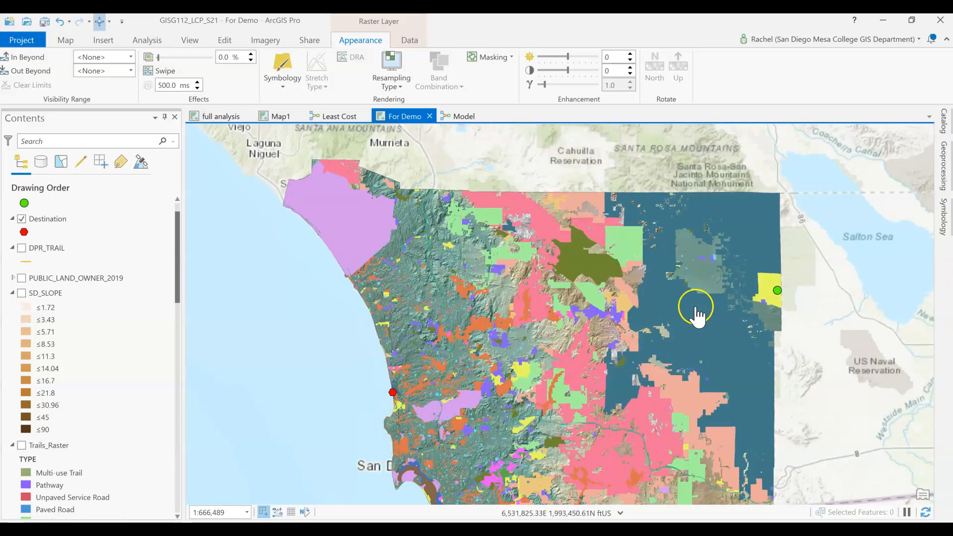
Return to the model and reopen the Reclassify (2) settings
left_click(456, 117)
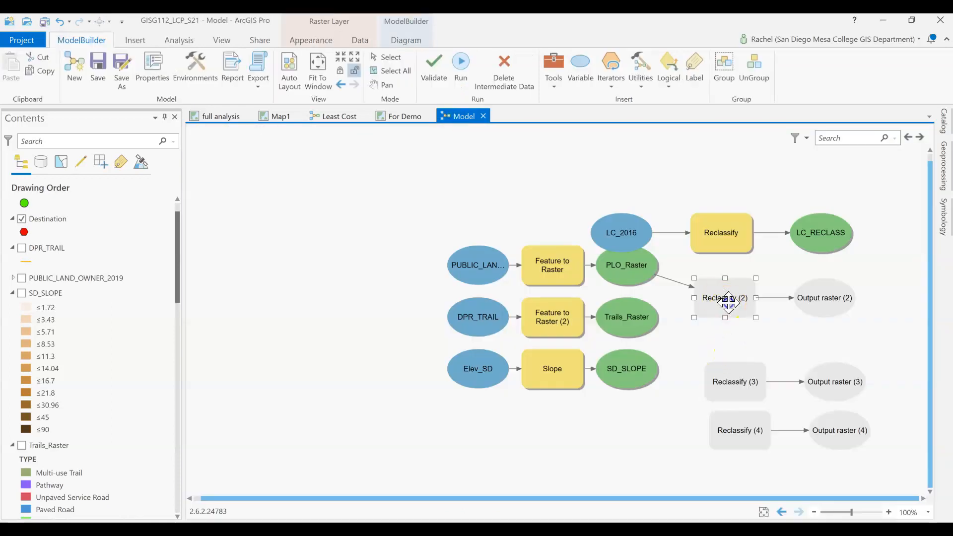
double_click(727, 298)
left_click(621, 285)
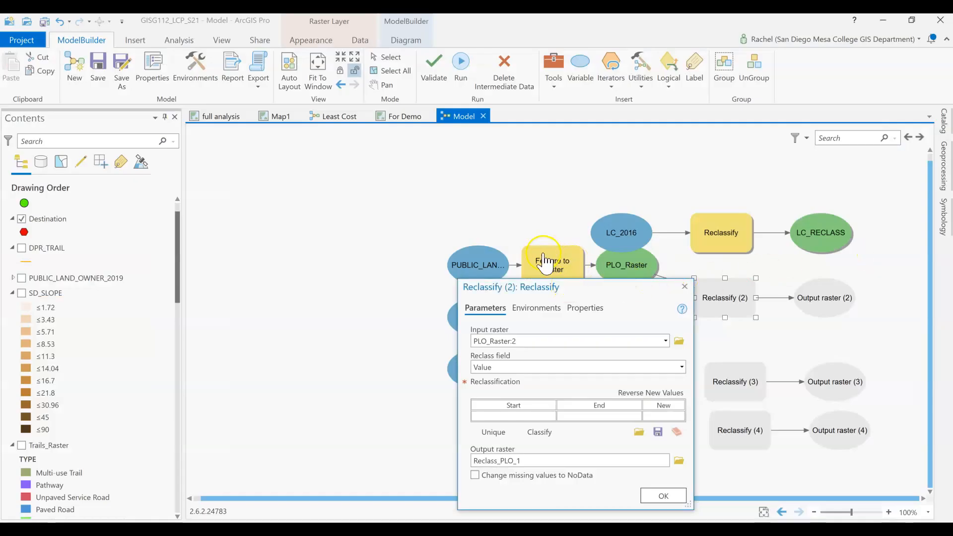
Compare the public ownership NODATA rating in the Google Slides criteria table with the areas lacking ownership data on the For Demo map
left_click(401, 116)
key("alt+Tab")
key("alt+Tab")
key("alt+Tab")
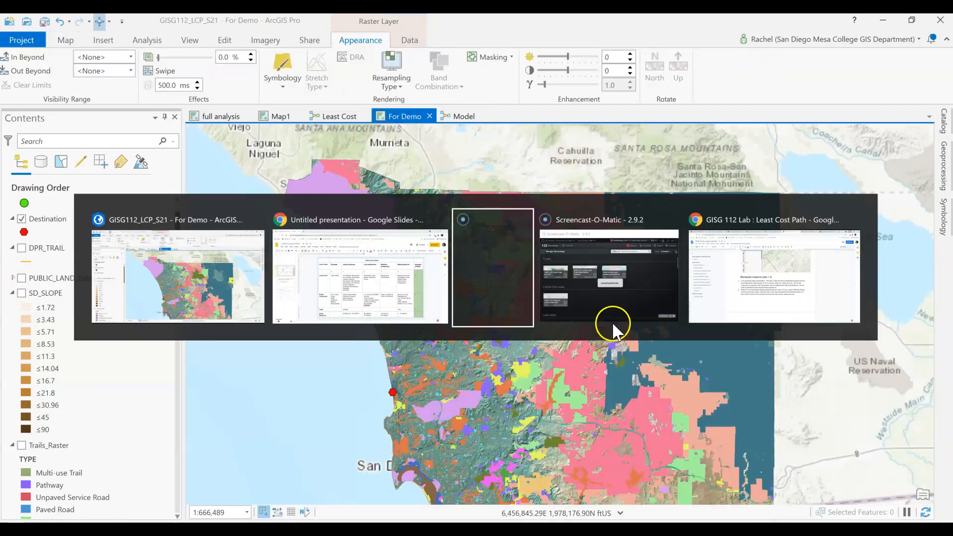
left_click(377, 265)
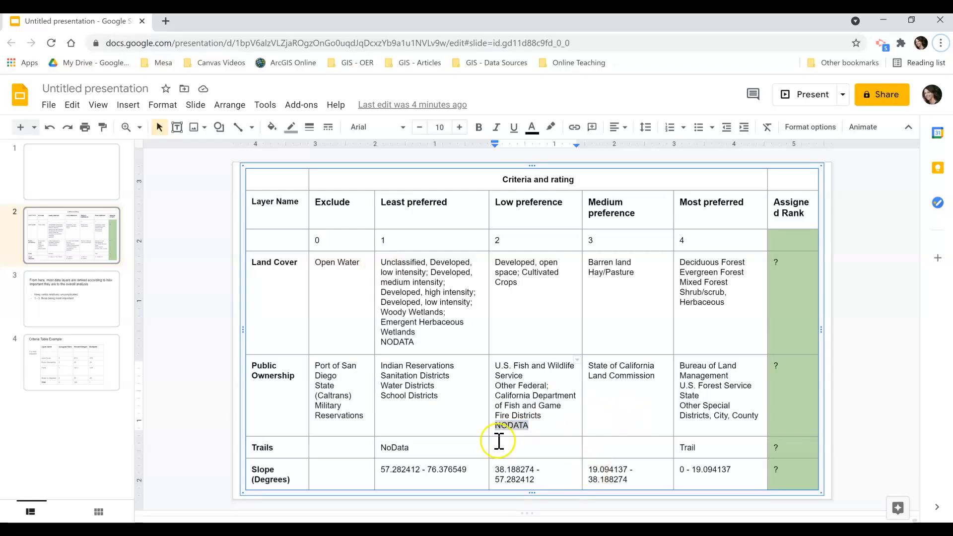
key("alt+Tab")
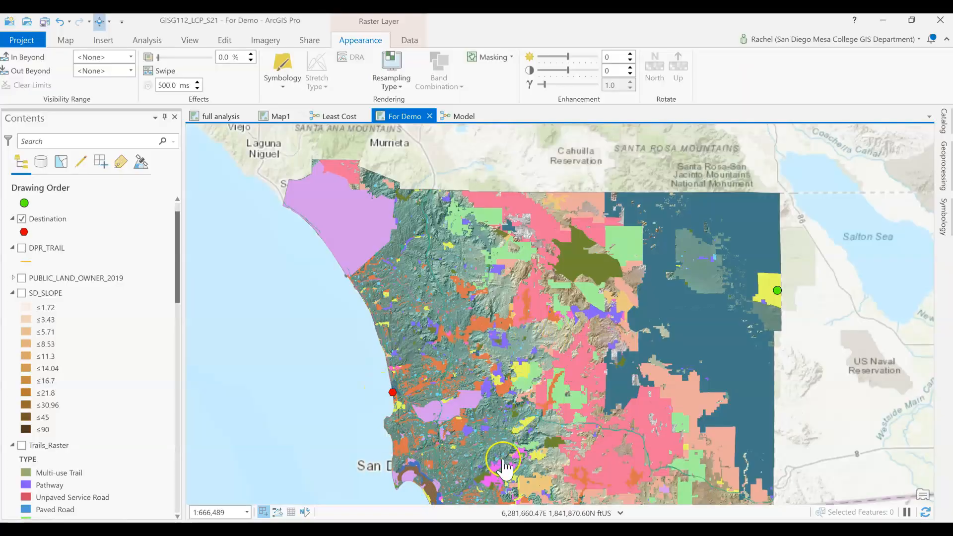
scroll(464, 450, "down", 2)
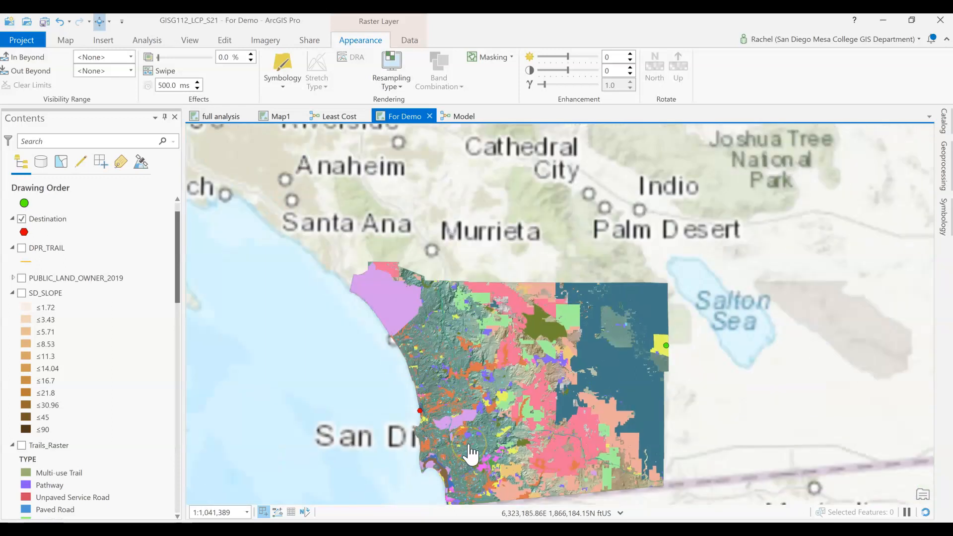
scroll(469, 452, "up", 6)
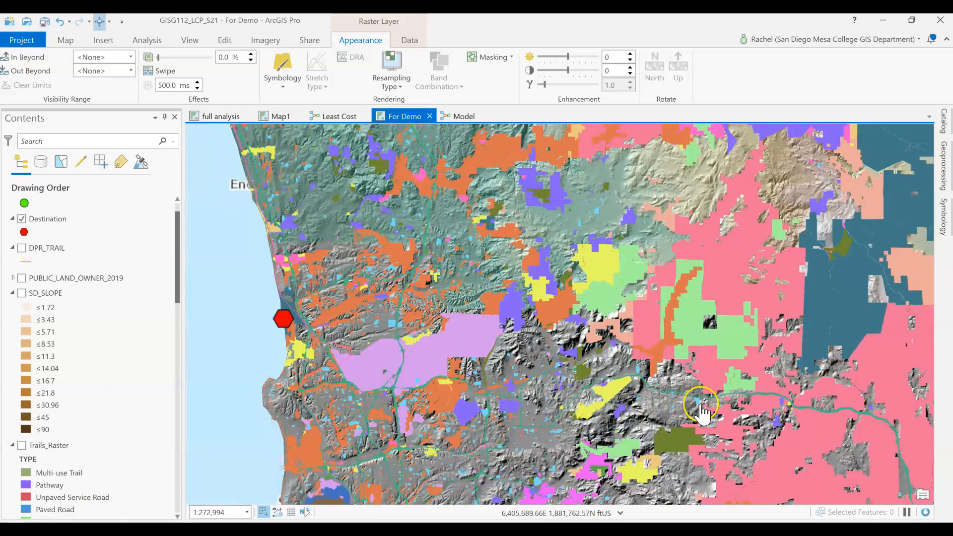
Recheck the NODATA rating in the Google Slides criteria table and set the Reclassify (2) new value for NODATA to 2
key("alt+Tab")
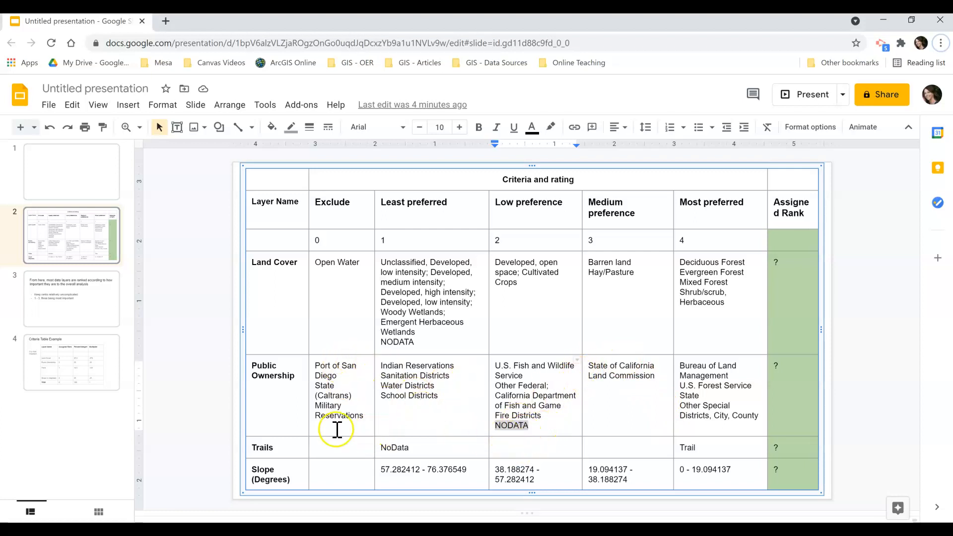
key("alt+Tab")
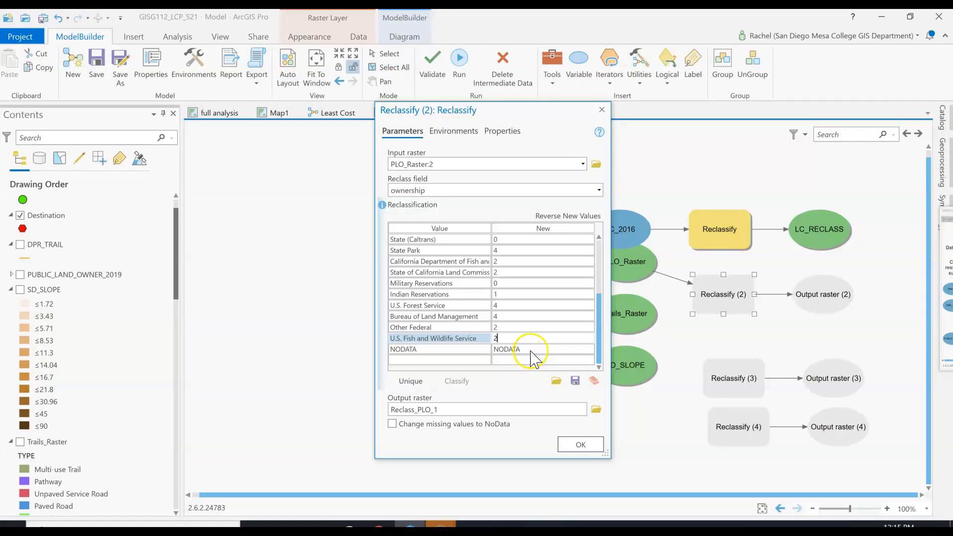
scroll(534, 357, "up", 5)
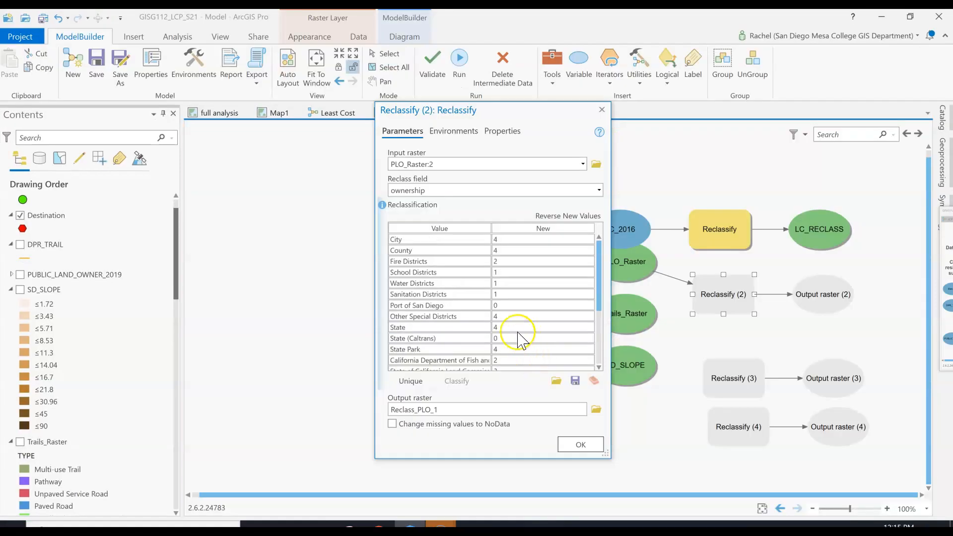
scroll(499, 348, "down", 3)
left_click(502, 339)
left_click(510, 350)
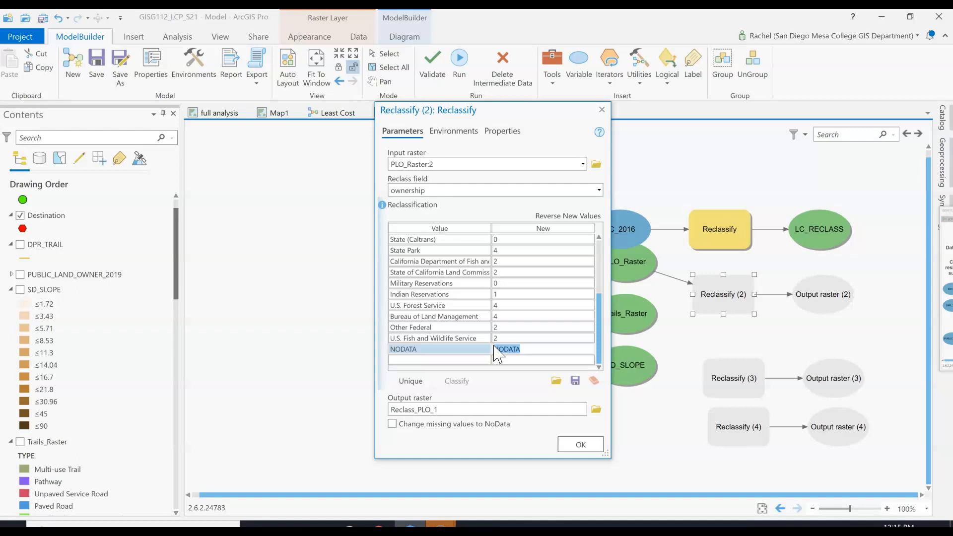
type("2")
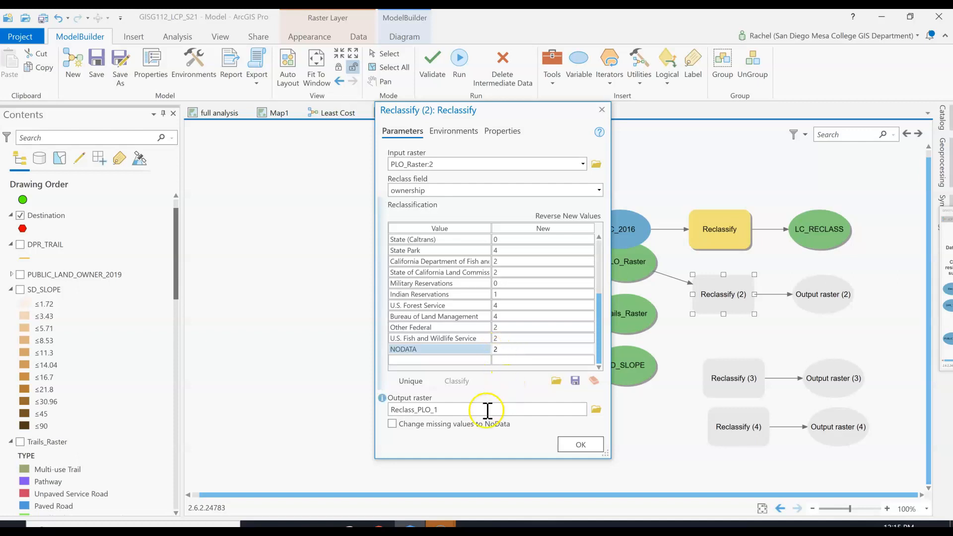
Name the Reclassify (2) output raster PLO_RECLASS, keeping it in the project geodatabase
left_click(487, 410)
left_click(559, 412)
key("Right")
key("Right")
key("Right")
key("Right")
key("Right")
key("Right")
key("Right")
key("Right")
key("Right")
key("Right")
key("Right")
key("Right")
key("Right")
key("Right")
key("Right")
key("Right")
key("Right")
key("Right")
key("Right")
key("Right")
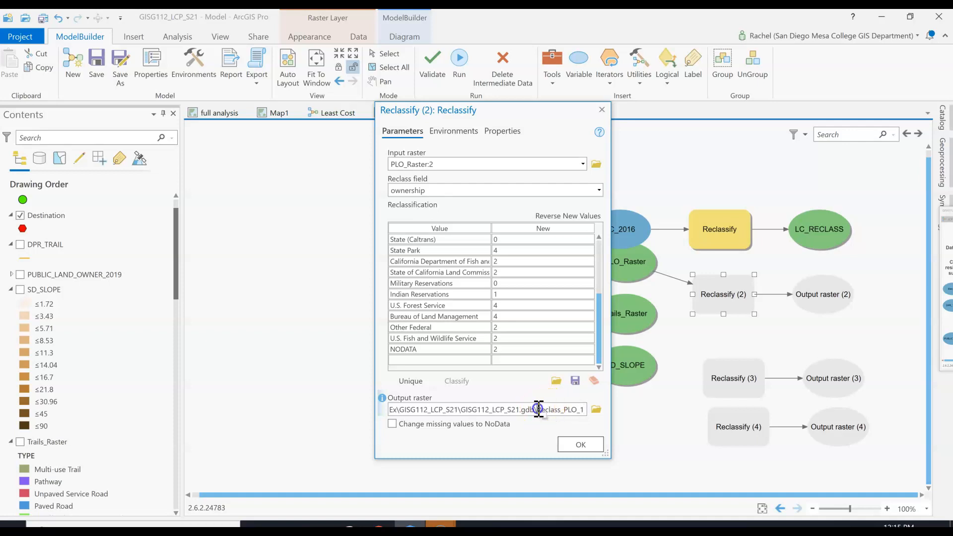
type("PLO_")
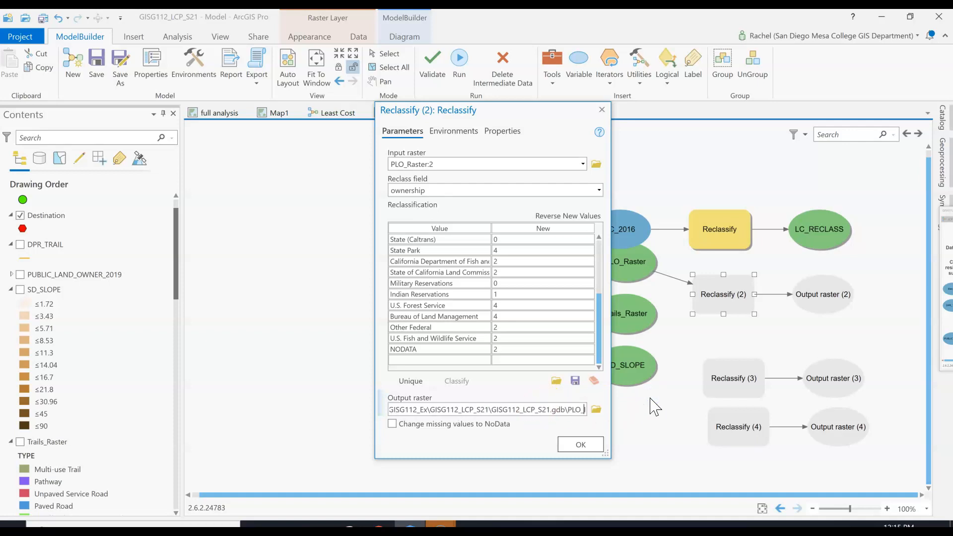
type("RECLASS")
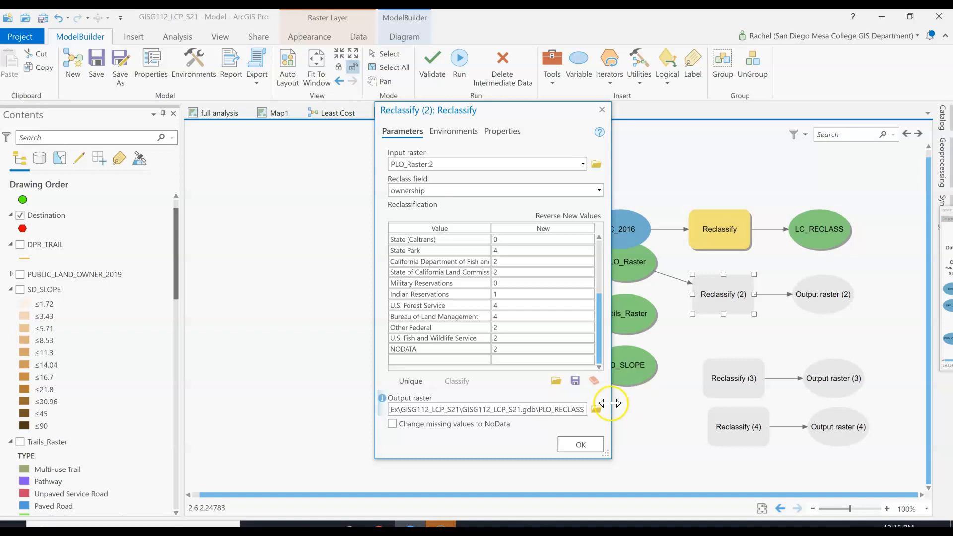
Review the ownership reclassification values, accept the Reclassify (2) settings and run that tool in the model
left_click(513, 383)
scroll(538, 352, "up", 3)
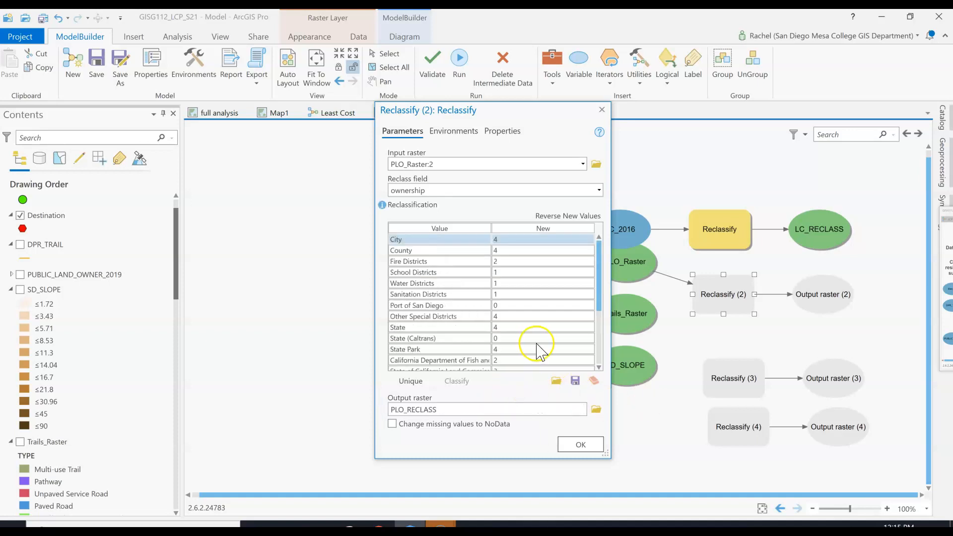
scroll(561, 260, "down", 3)
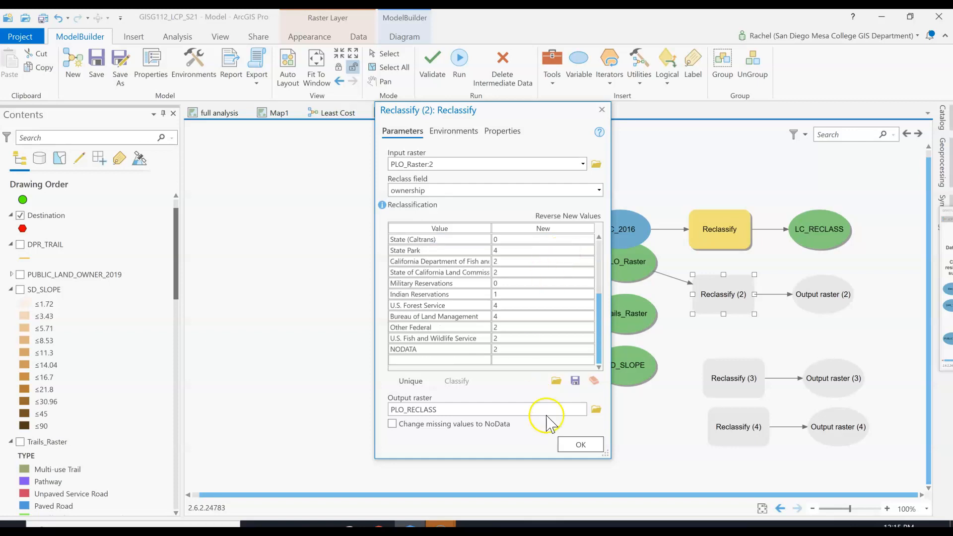
left_click(581, 444)
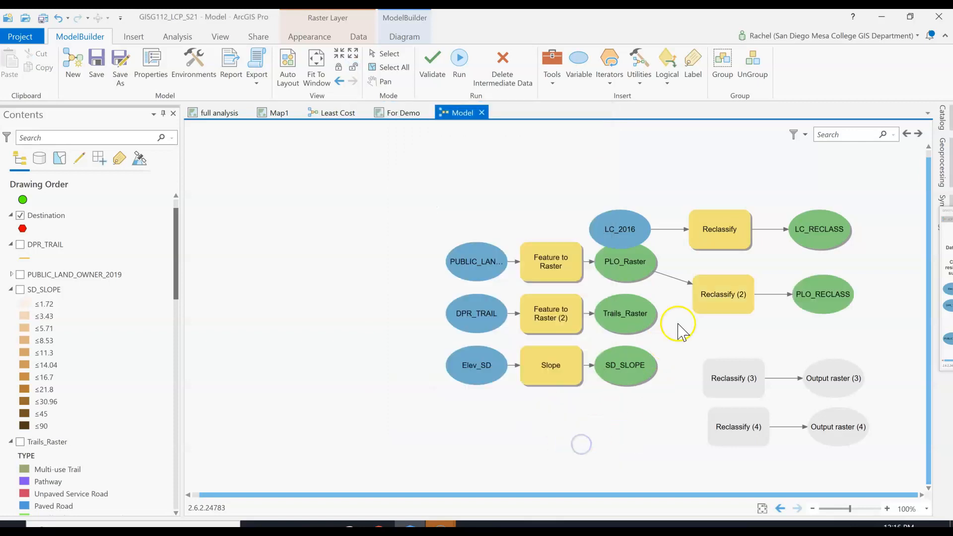
right_click(723, 305)
left_click(745, 332)
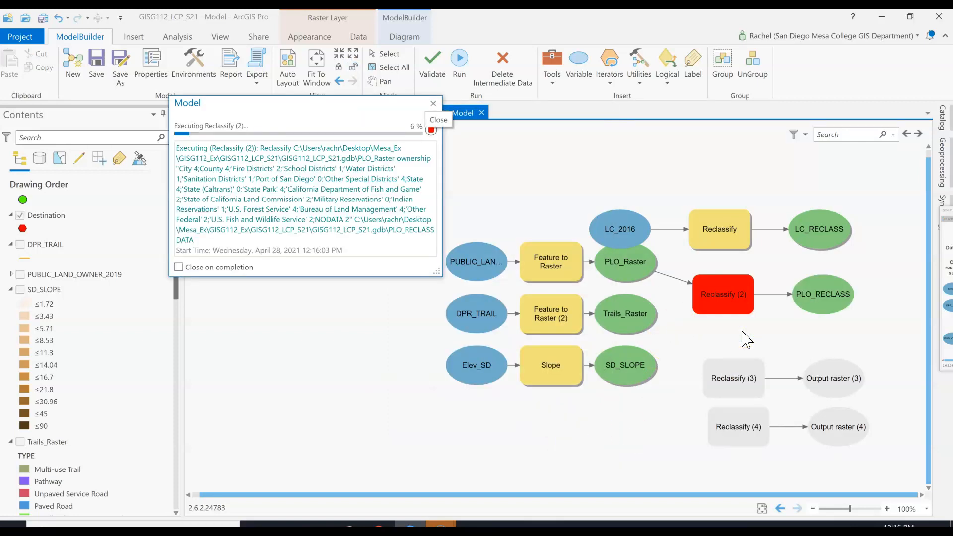
Add the LC_RECLASS and PLO_RECLASS outputs to the map display, and save the model and the project
right_click(813, 239)
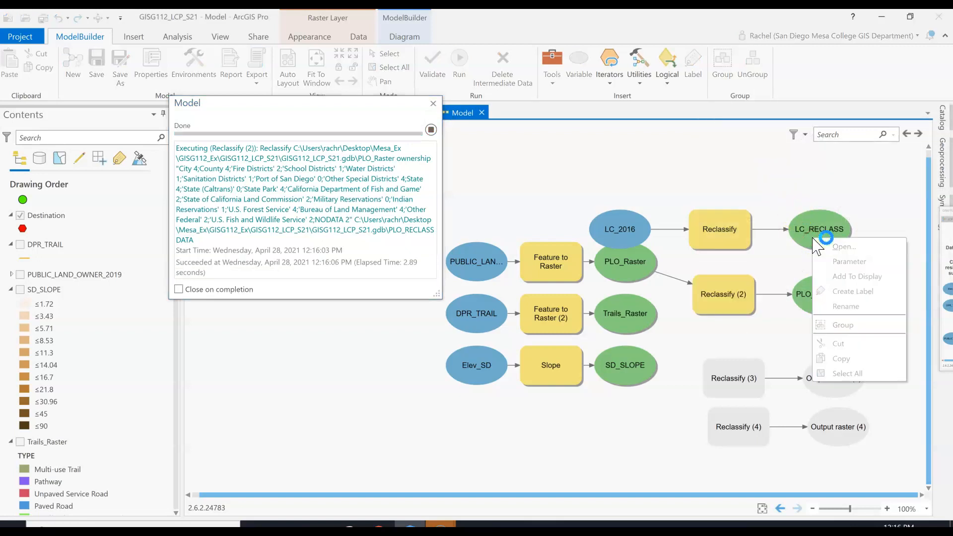
left_click(845, 277)
right_click(831, 309)
left_click(864, 346)
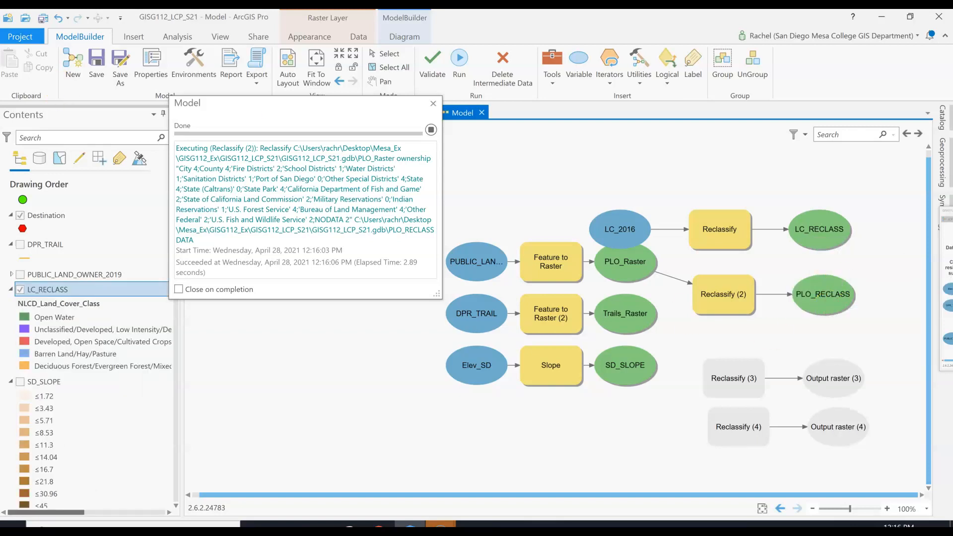
left_click(102, 65)
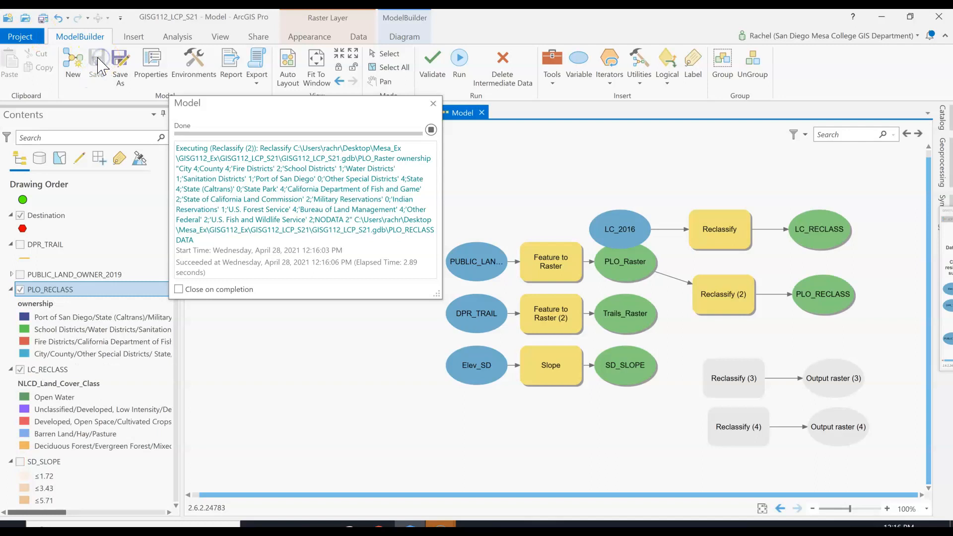
left_click(43, 20)
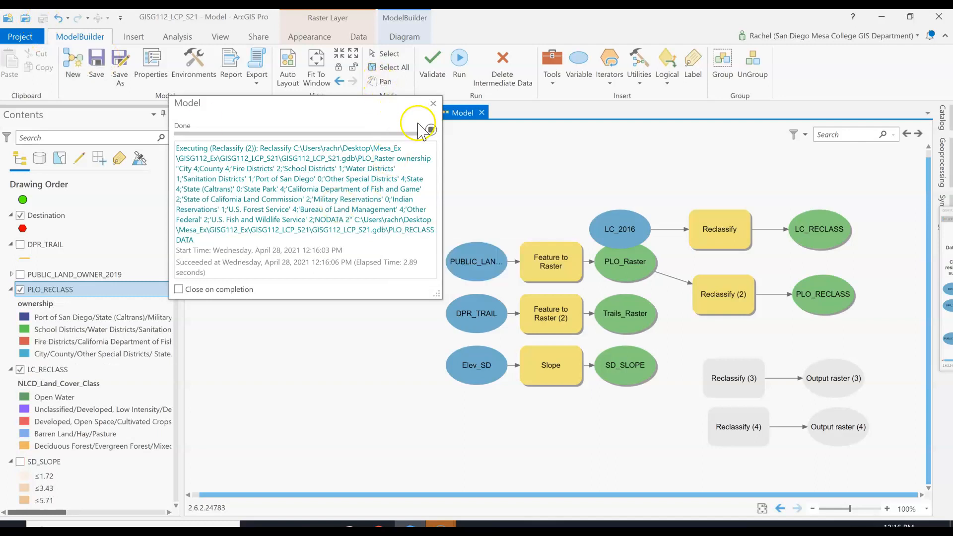
Close the model run report and examine PLO_RECLASS across its full extent in the For Demo map, including its full class labels
left_click(433, 103)
left_click(405, 112)
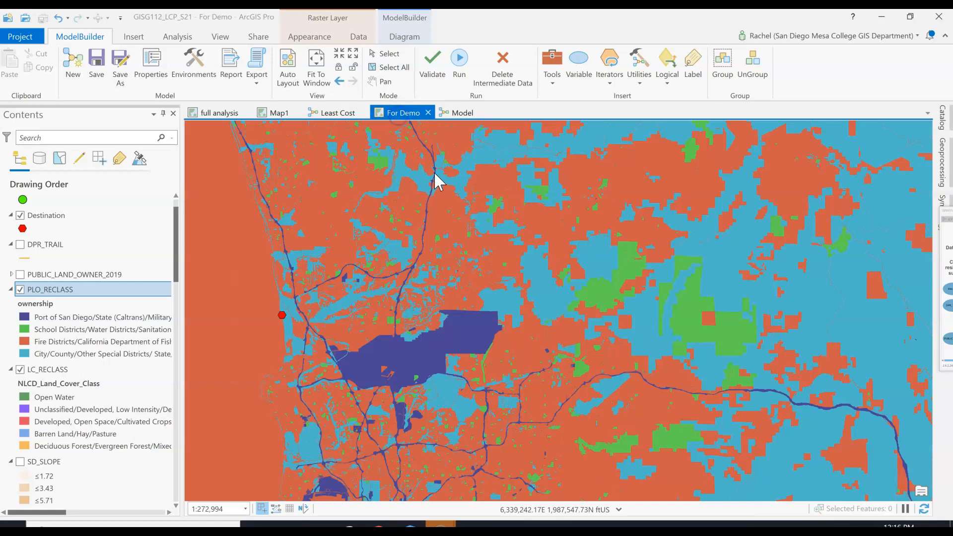
scroll(596, 266, "down", 3)
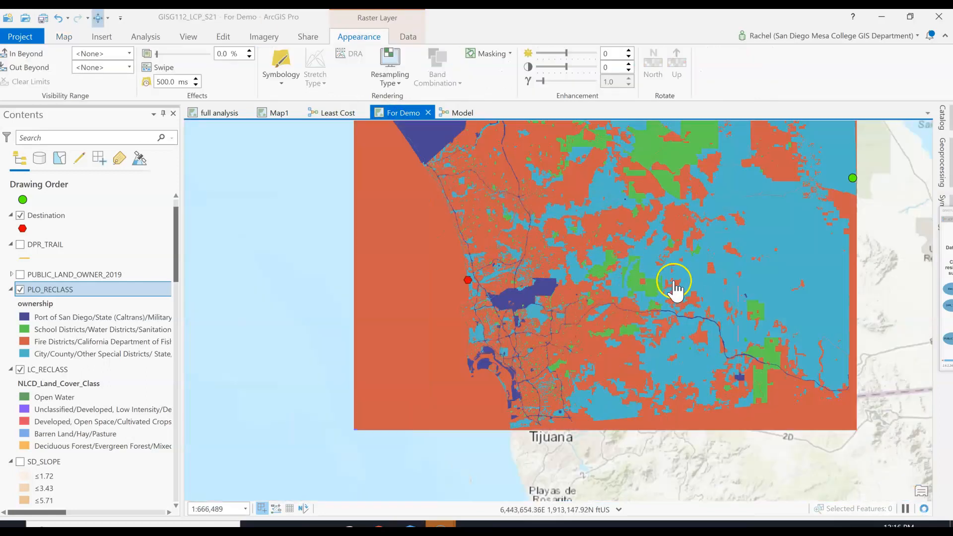
left_click_drag(670, 266, 535, 299)
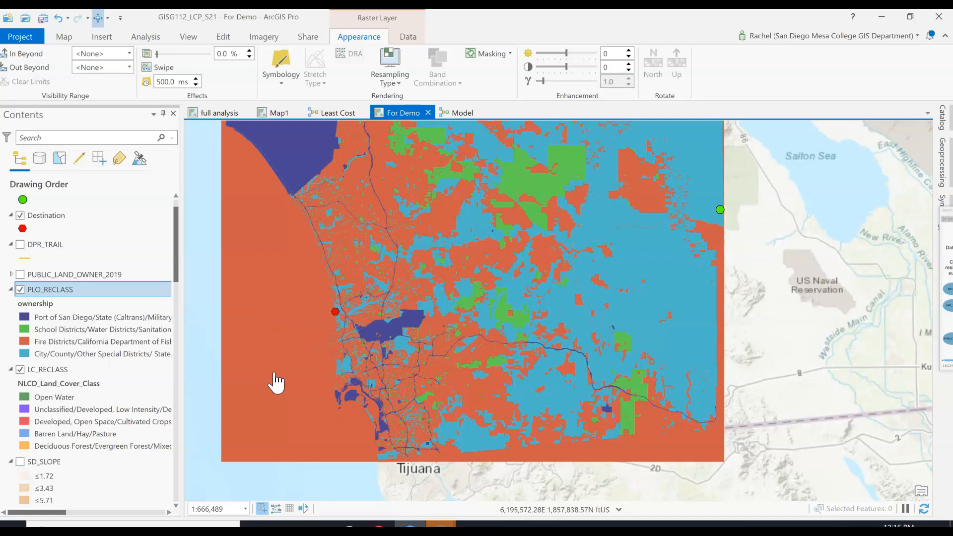
left_click_drag(197, 292, 234, 298)
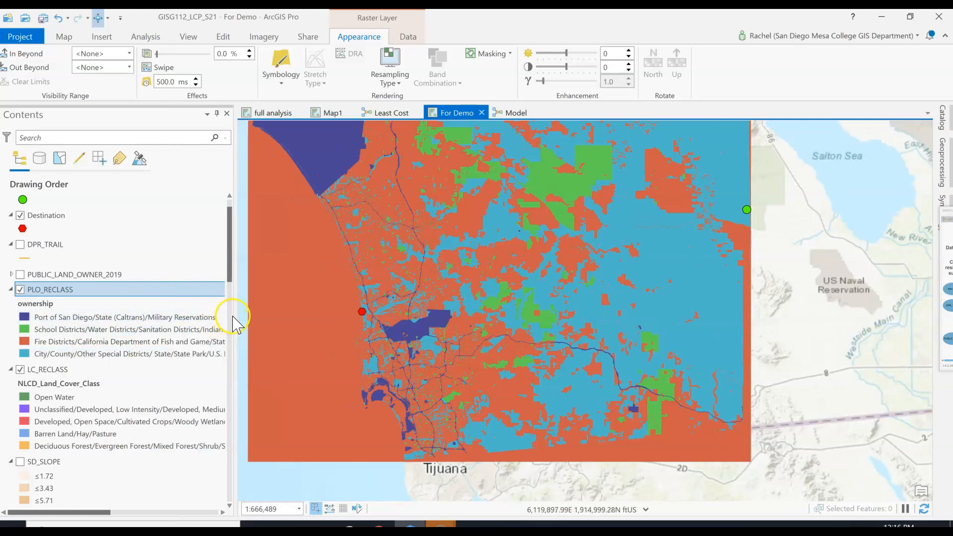
left_click_drag(234, 317, 466, 342)
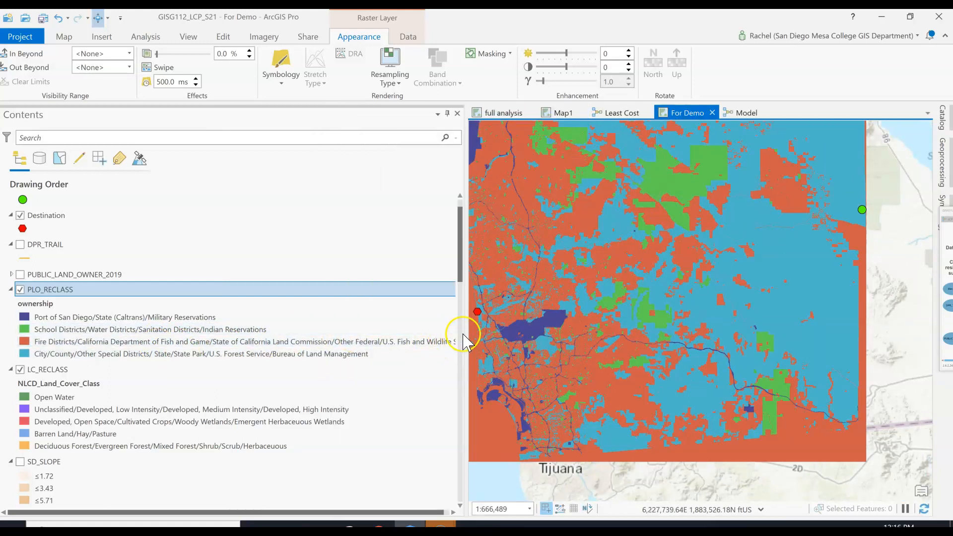
left_click(440, 341)
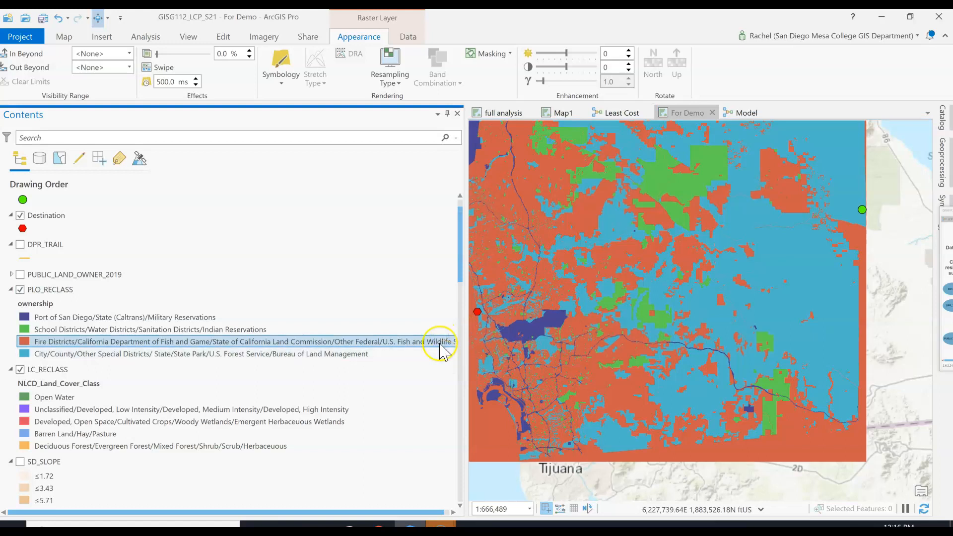
left_click(429, 358)
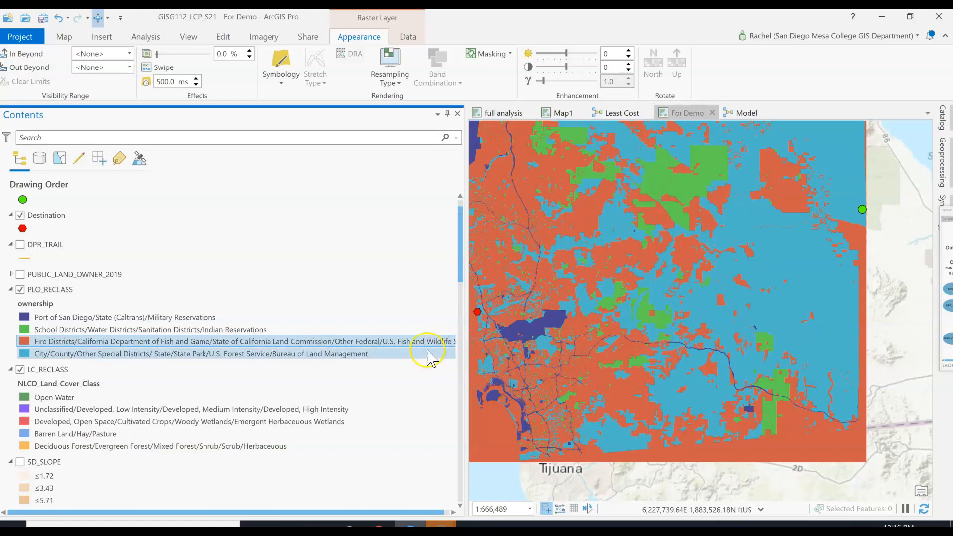
left_click_drag(465, 312, 323, 299)
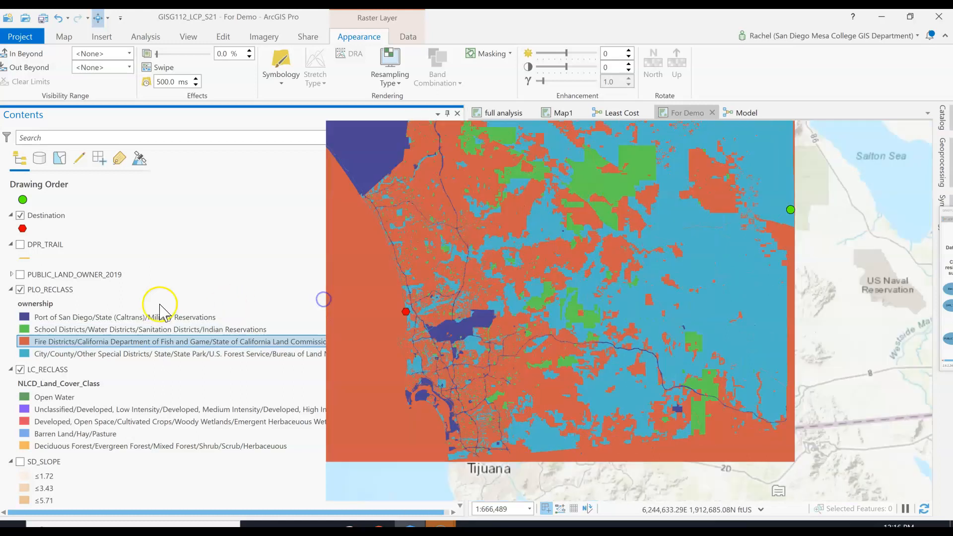
Change the PLO_RECLASS layer's symbology from Unique Values to Classify, with four classes on the Value field
left_click(57, 290)
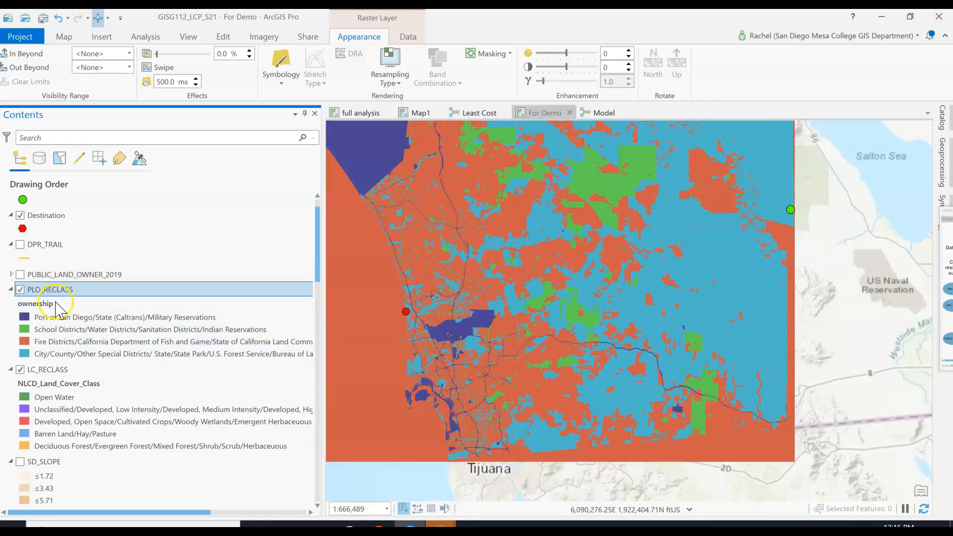
left_click(279, 75)
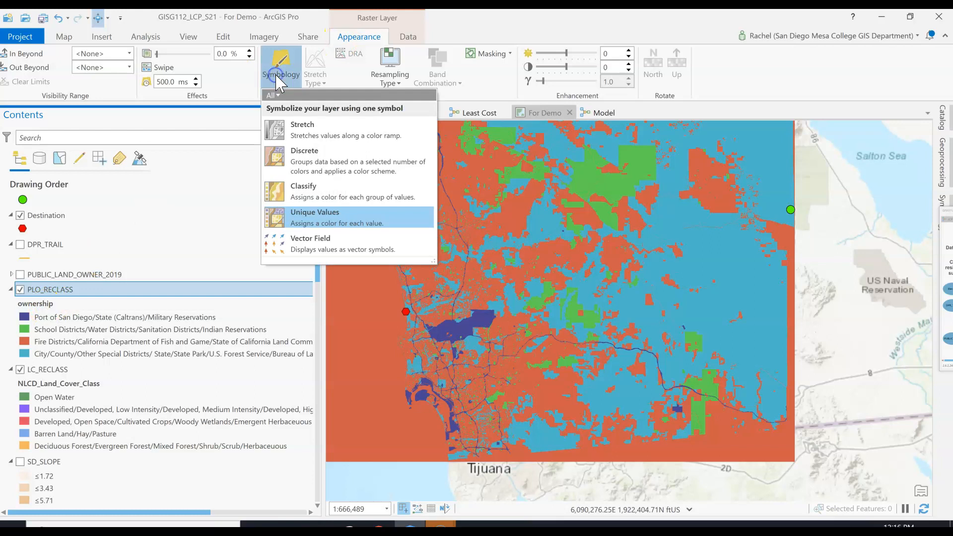
left_click(282, 74)
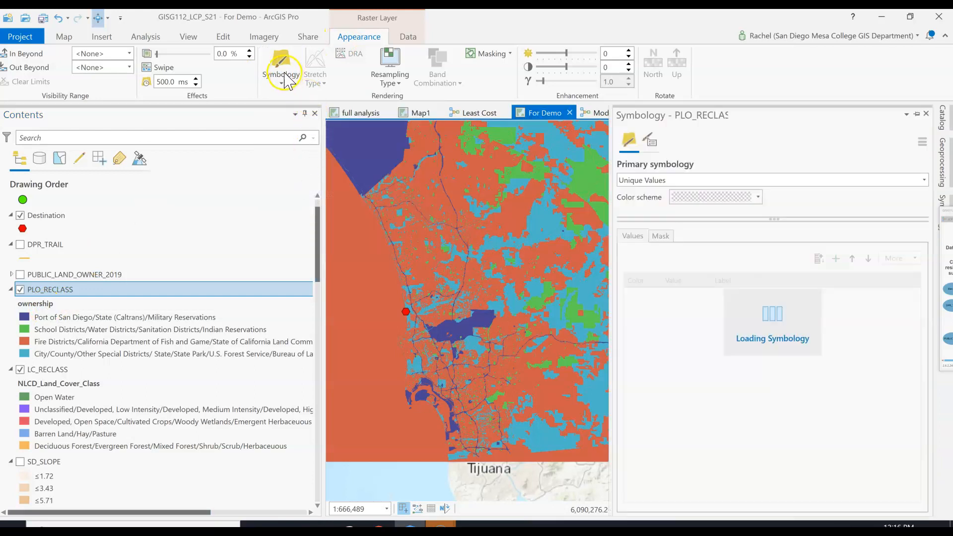
left_click(285, 79)
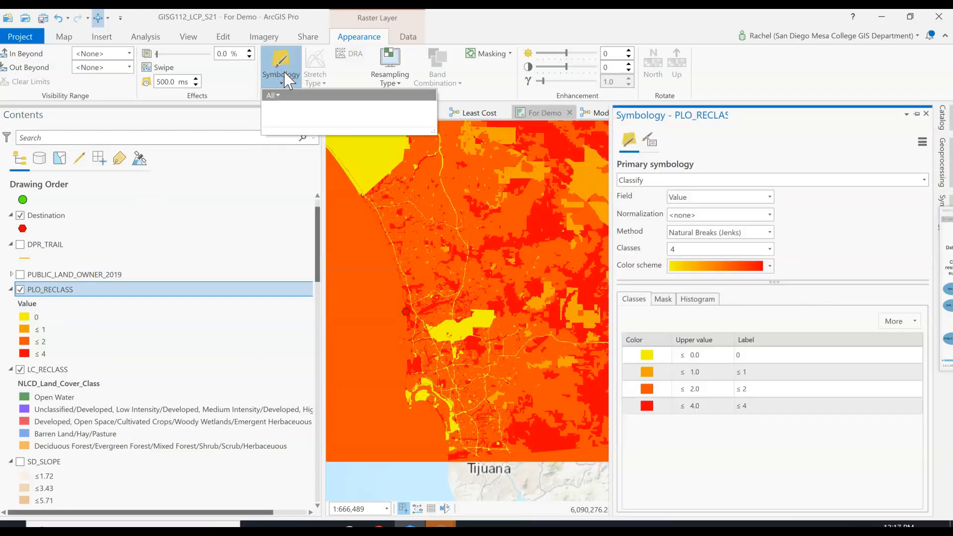
left_click(752, 475)
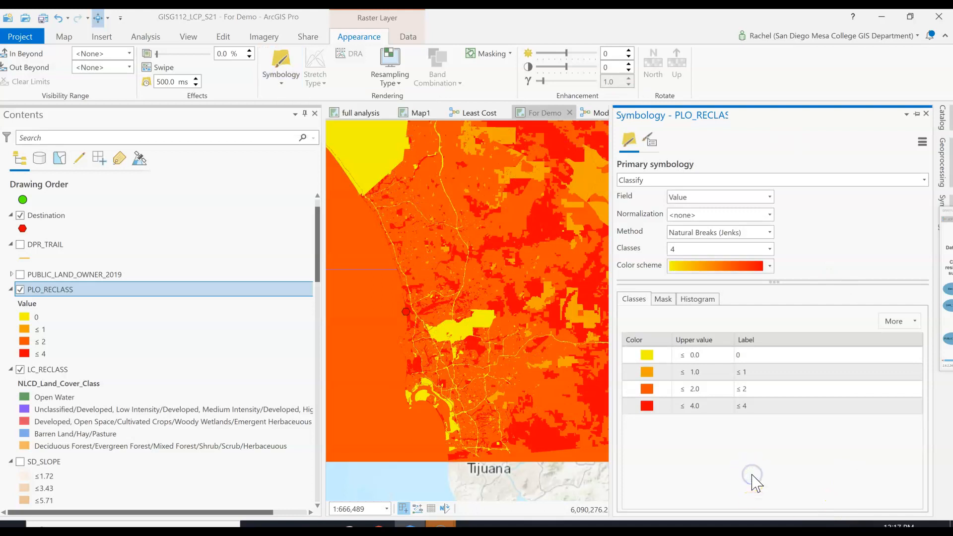
Apply the Bathymetry #2 color scheme to the PLO_RECLASS classes
left_click(656, 410)
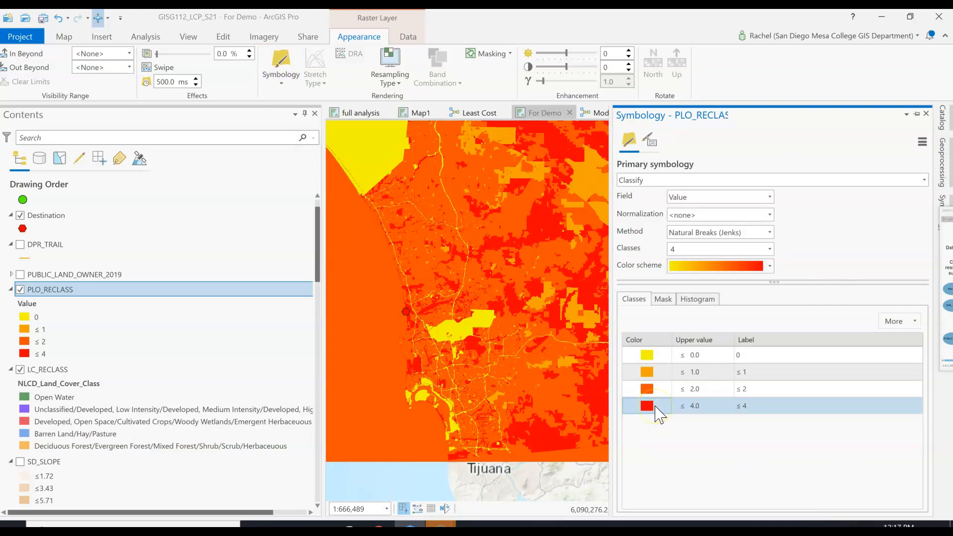
left_click(771, 267)
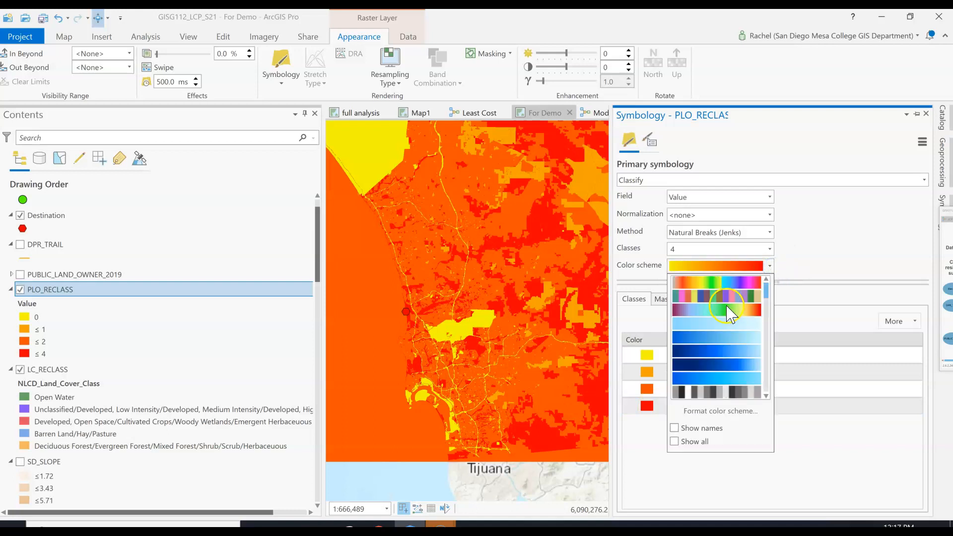
left_click(716, 336)
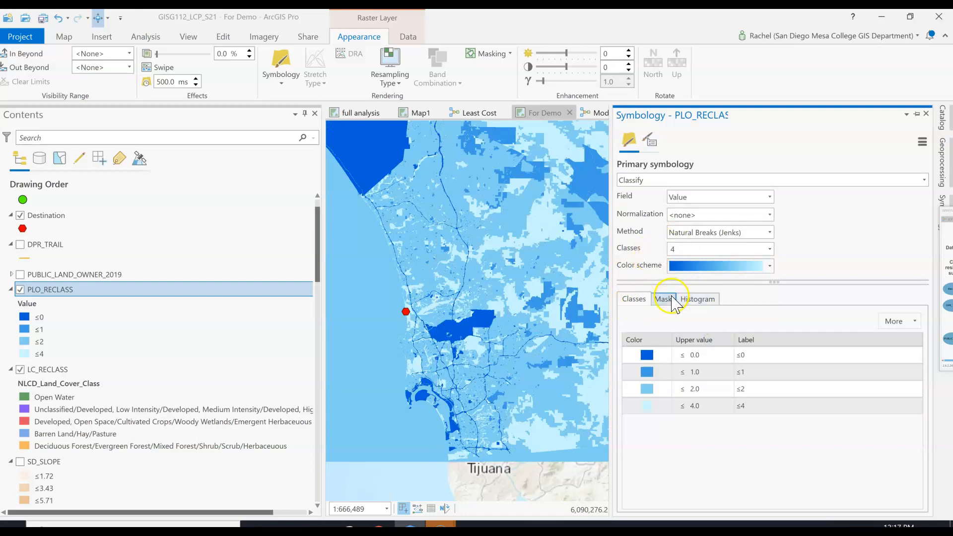
Reverse the symbol order of the PLO_RECLASS classes and narrow the side panes to widen the map view
left_click(694, 271)
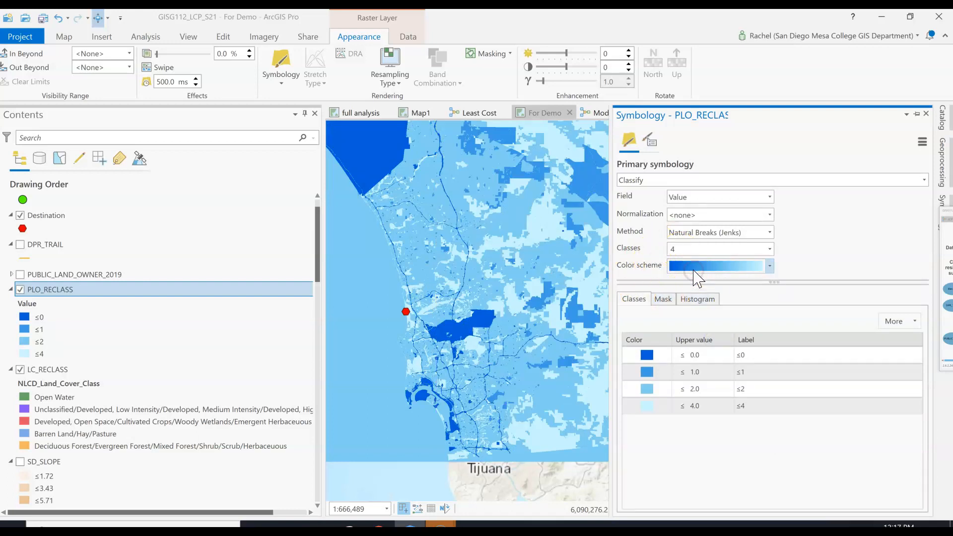
left_click(910, 323)
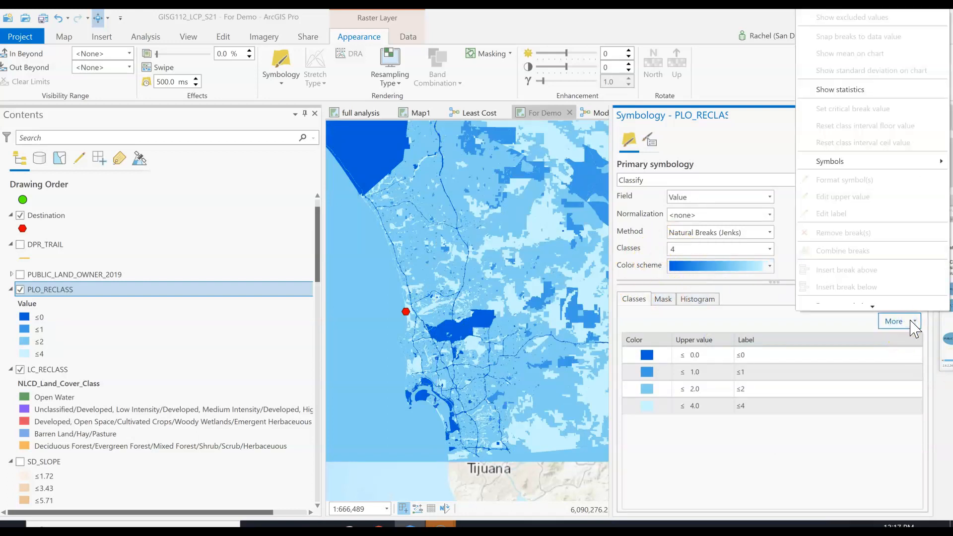
mouse_move(943, 168)
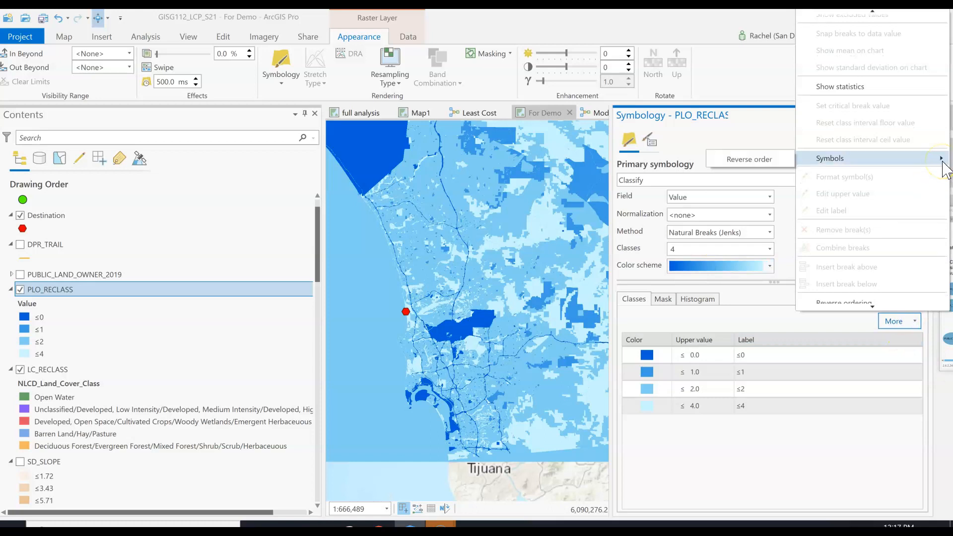
left_click(751, 159)
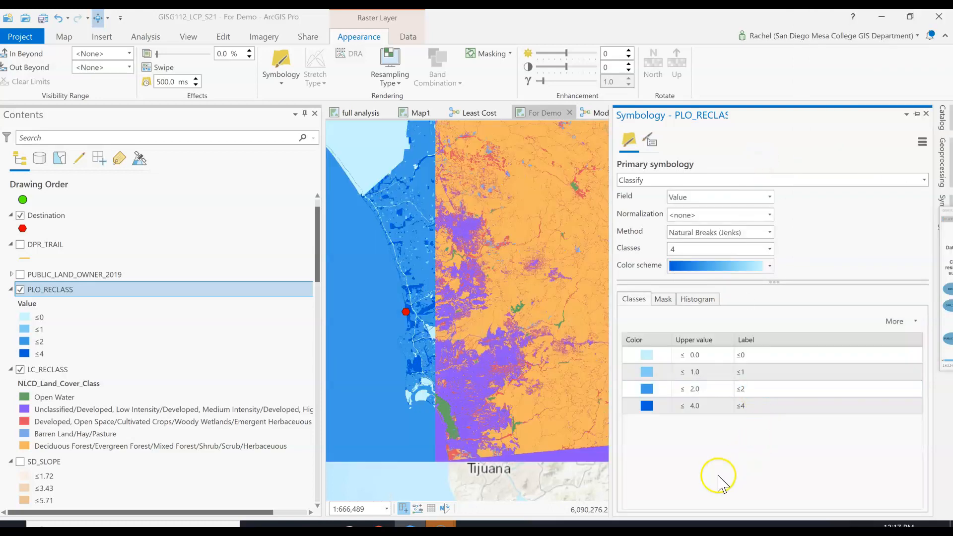
scroll(528, 361, "down", 3)
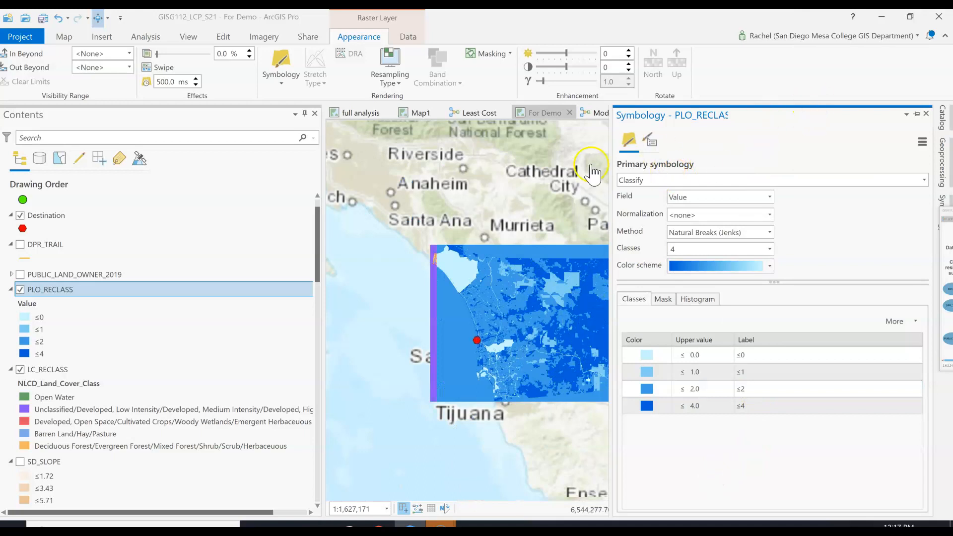
left_click_drag(324, 173, 197, 176)
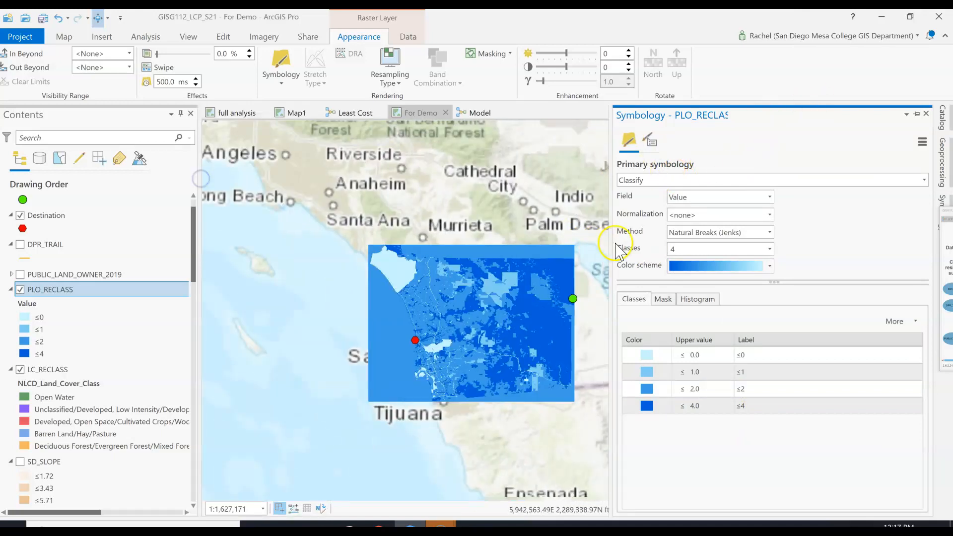
left_click_drag(678, 252, 681, 252)
scroll(506, 354, "up", 3)
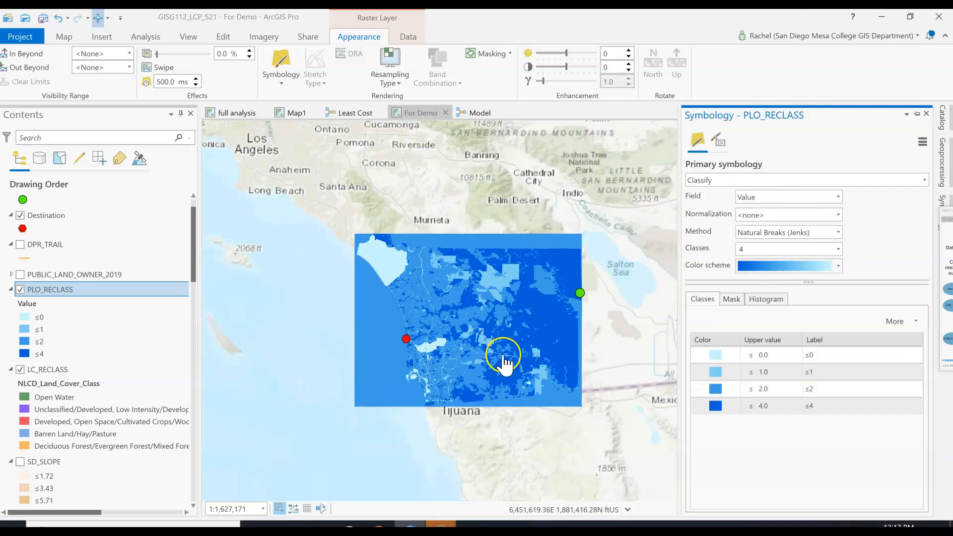
scroll(519, 354, "down", 2)
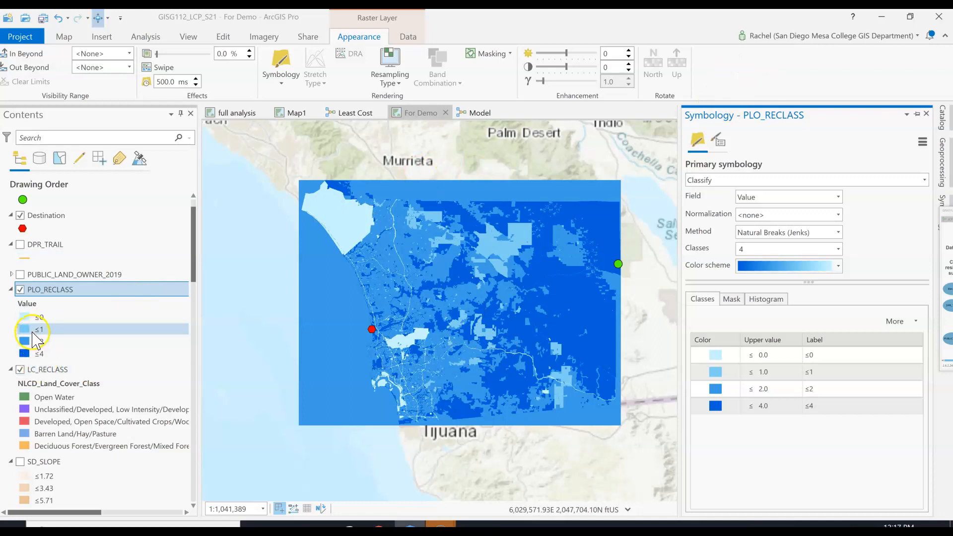
Hide the PLO_RECLASS layer in the For Demo map to view the LC_RECLASS raster beneath it
left_click(42, 370)
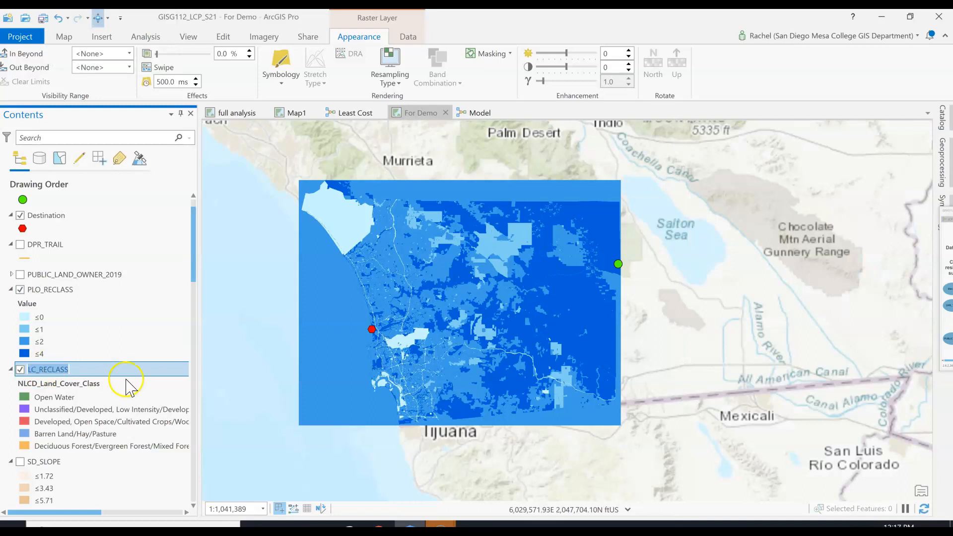
left_click(119, 381)
left_click(51, 369)
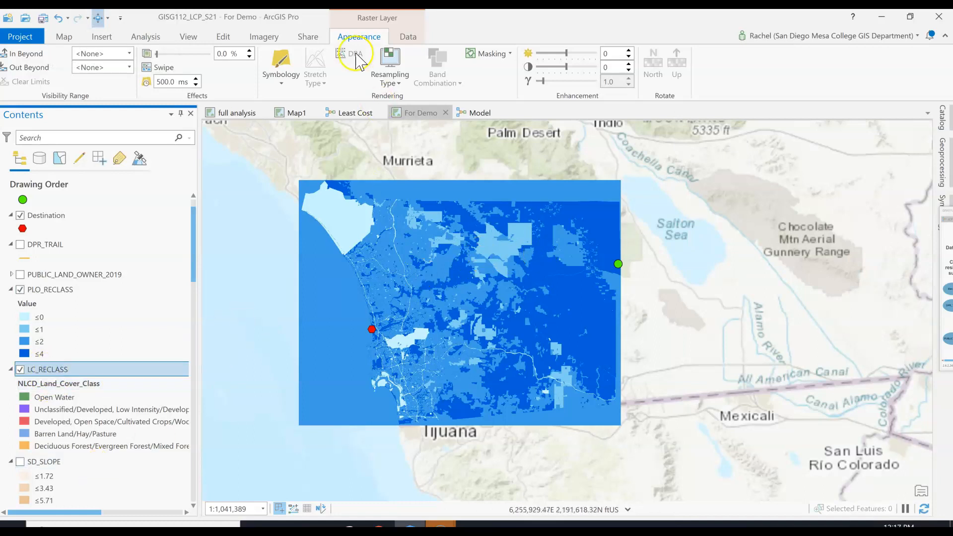
left_click(21, 290)
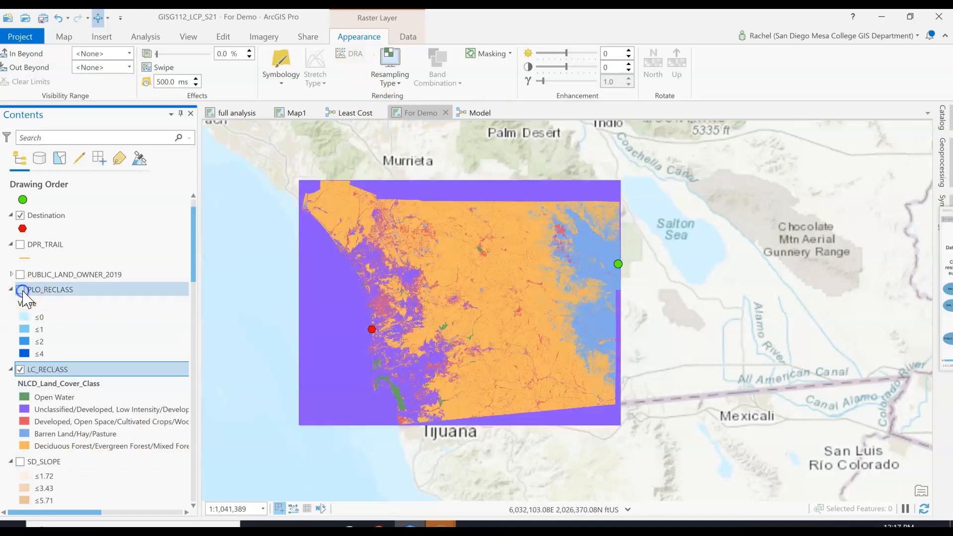
left_click(478, 114)
left_click(420, 117)
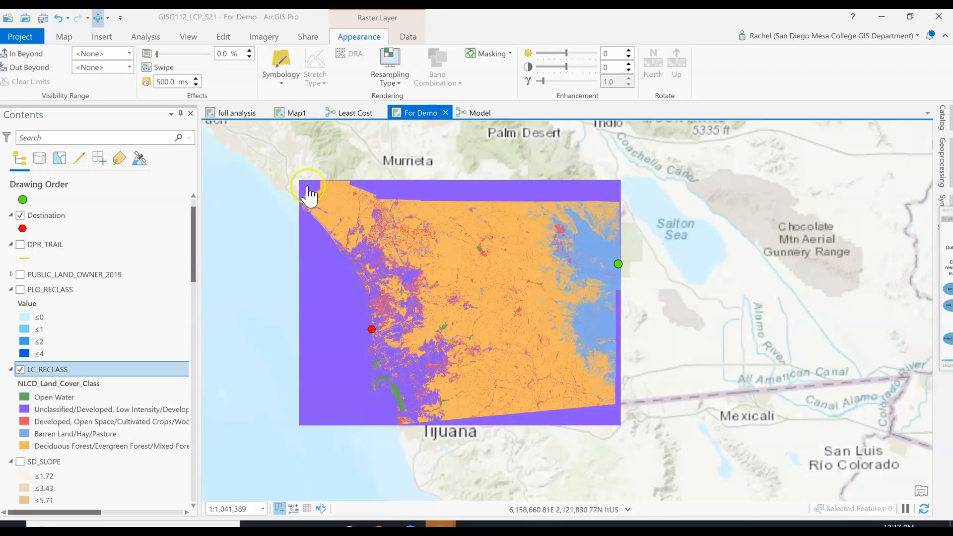
In the model, connect Trails_Raster to Reclassify (3) as its input raster
left_click(470, 112)
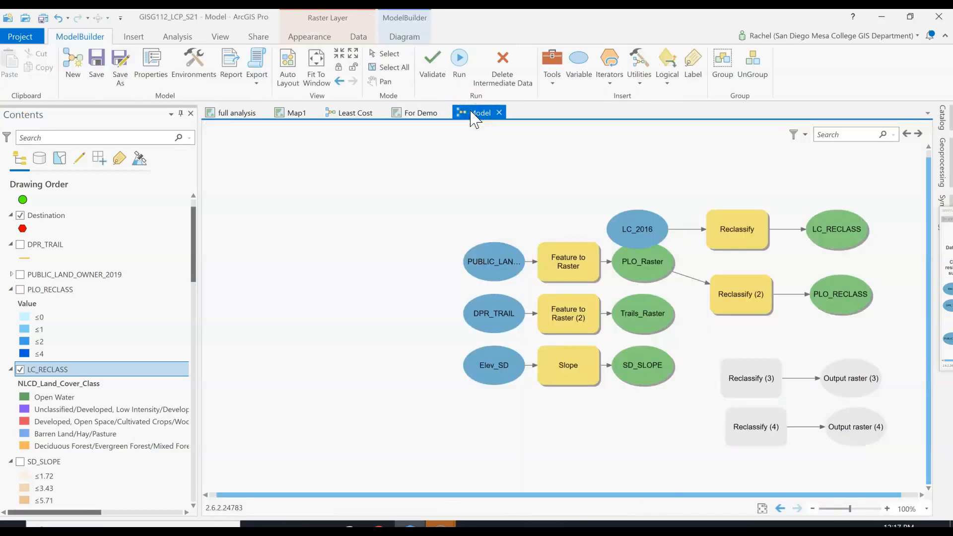
left_click(762, 508)
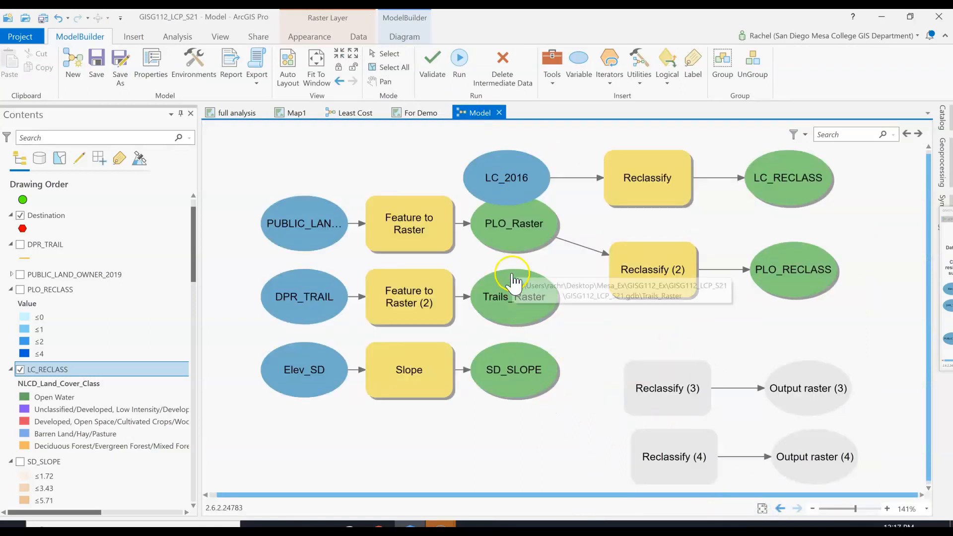
left_click_drag(528, 293, 685, 385)
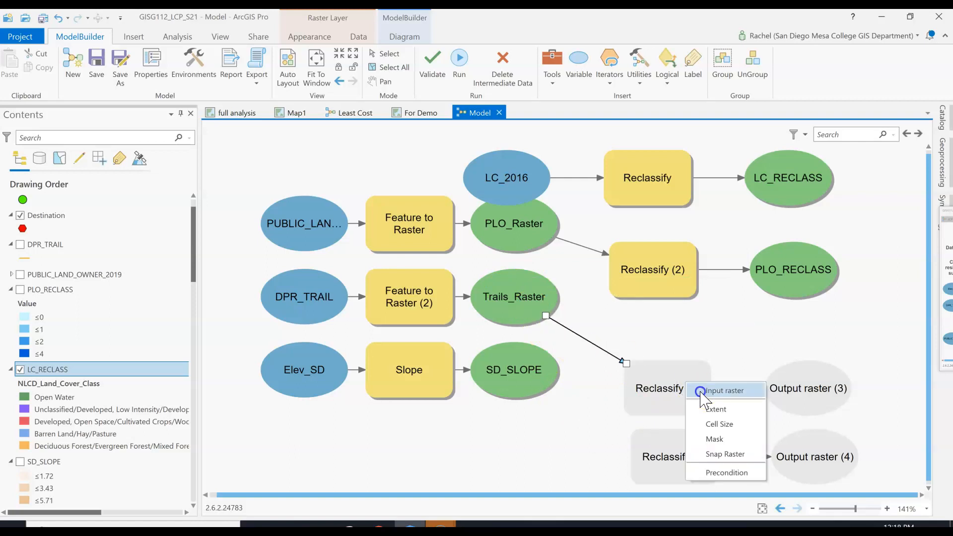
left_click(715, 389)
left_click(676, 391)
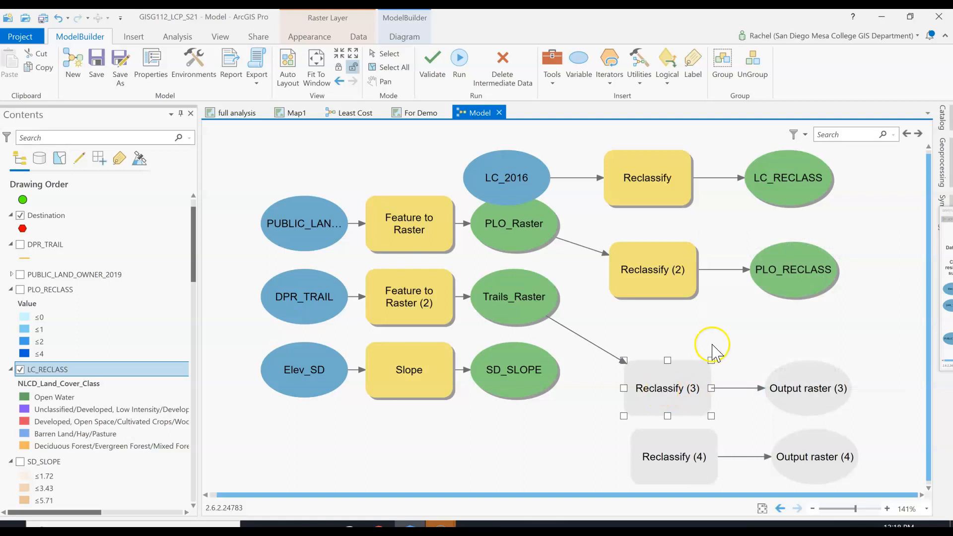
Set Reclassify (3) to use TYPE as the reclass field and load its unique values
double_click(685, 387)
left_click_drag(790, 298, 496, 112)
left_click(459, 256)
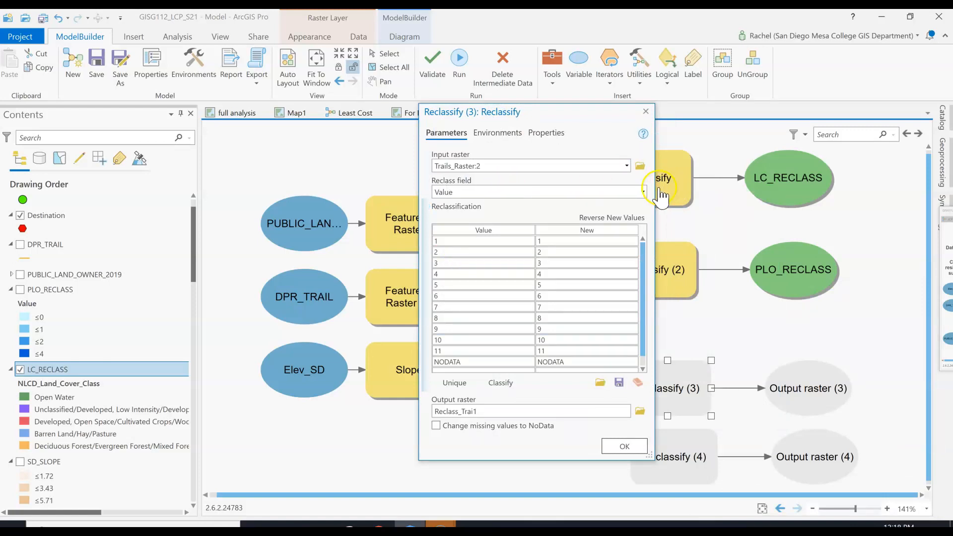
left_click(643, 192)
left_click(587, 234)
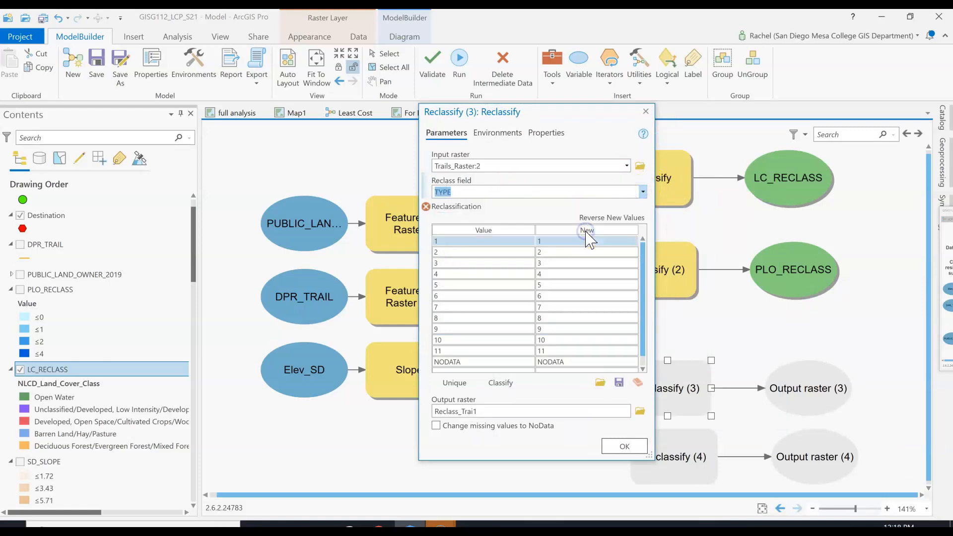
left_click(458, 385)
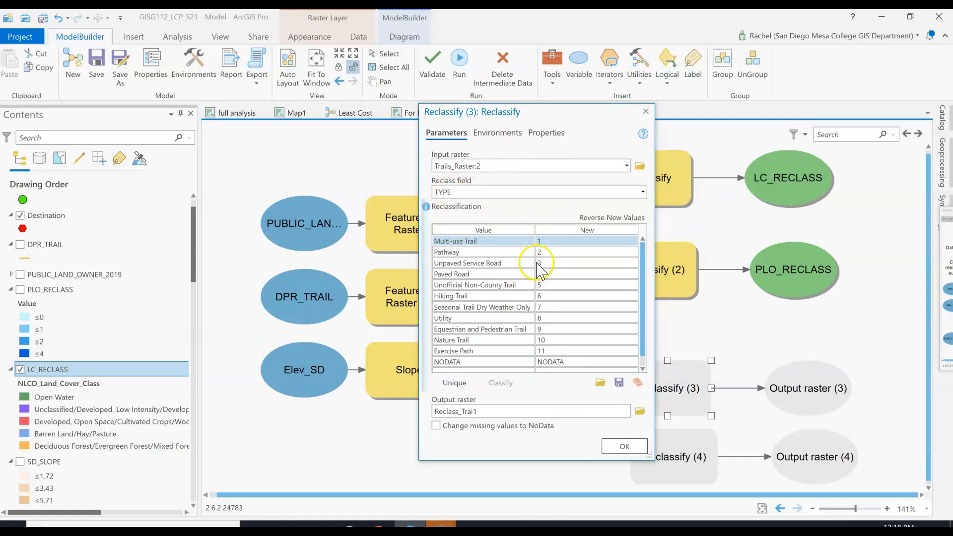
Assign the new value 4 to every trail type in Reclassify (3) and 1 to NODATA
left_click(544, 242)
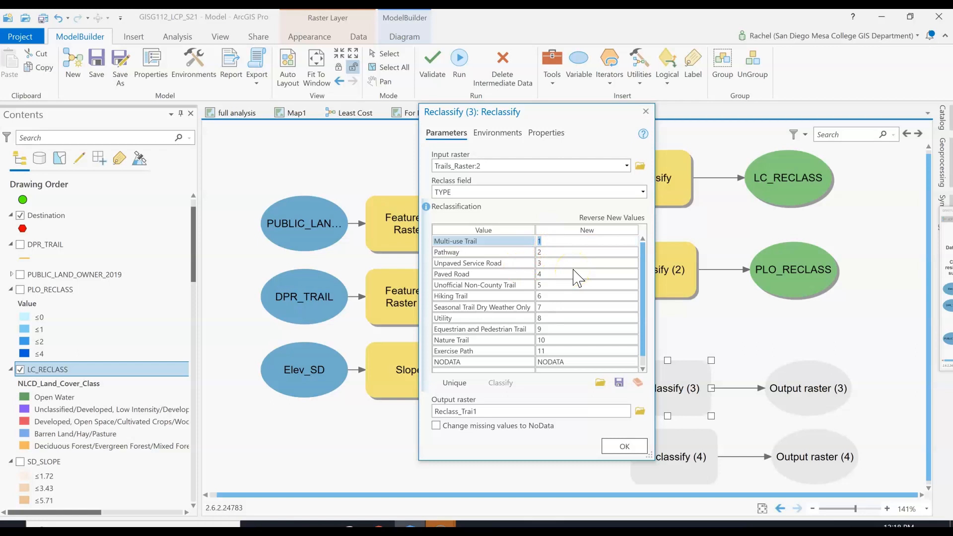
type("4")
left_click(549, 251)
type("4")
left_click(549, 263)
type("4")
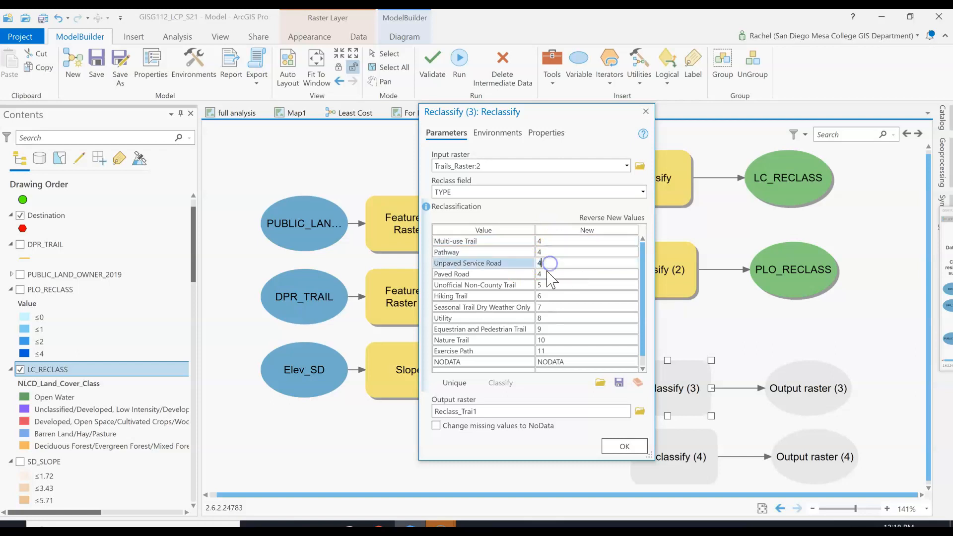
left_click(548, 286)
type("4")
left_click(549, 297)
type("4")
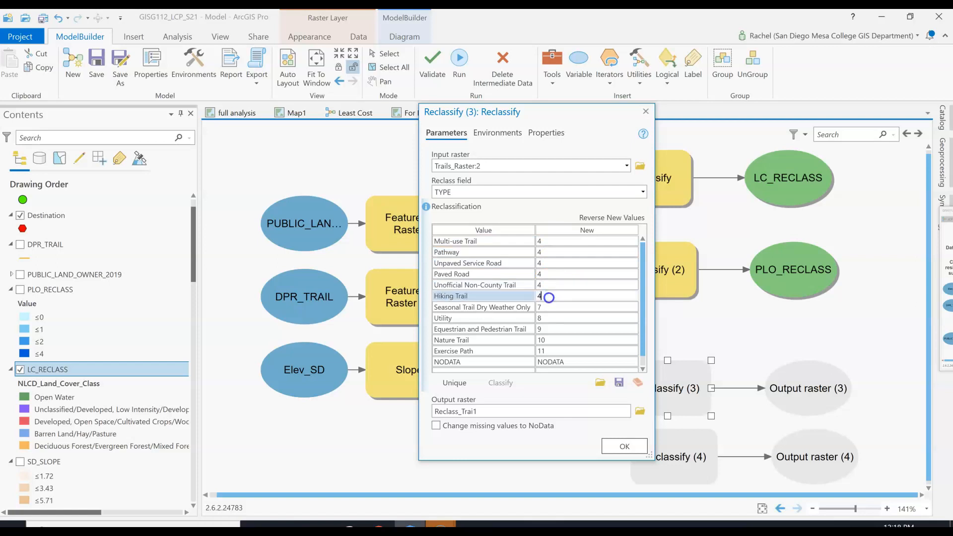
left_click(548, 307)
left_click(551, 318)
type("4")
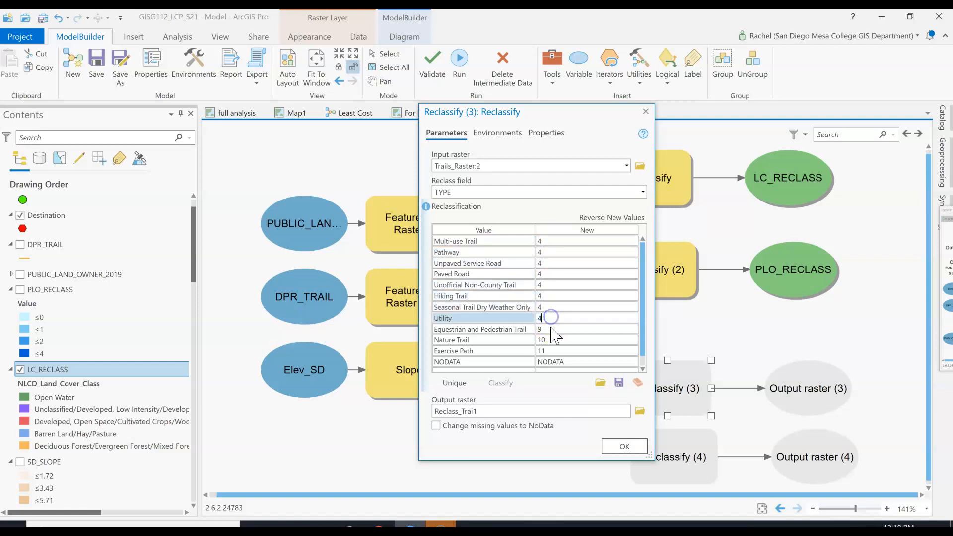
left_click(554, 328)
left_click(554, 340)
type("4")
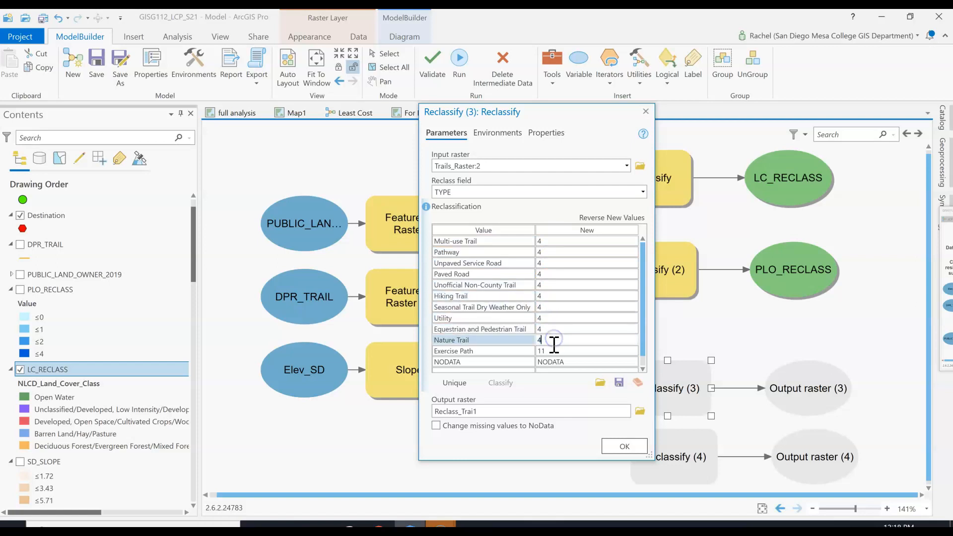
left_click(555, 351)
type("4")
left_click(557, 363)
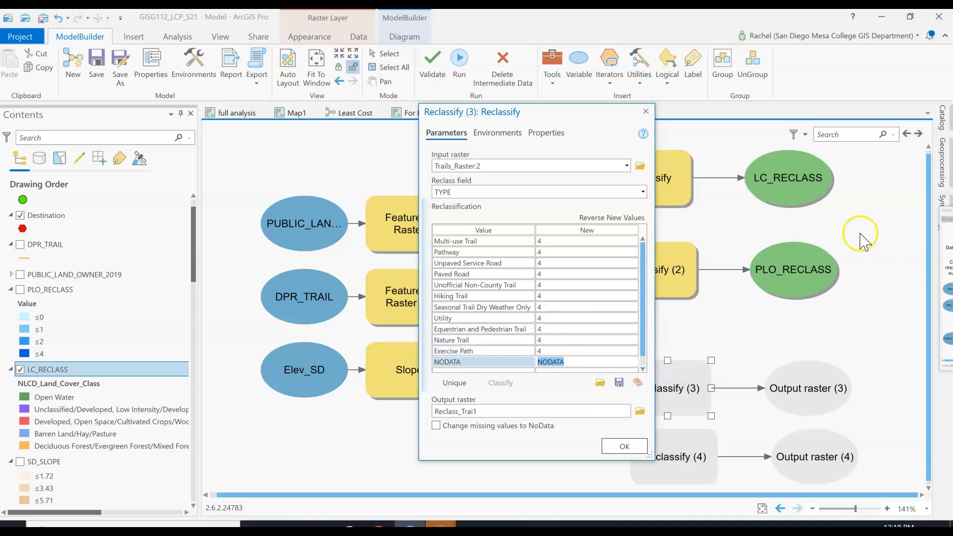
type("1")
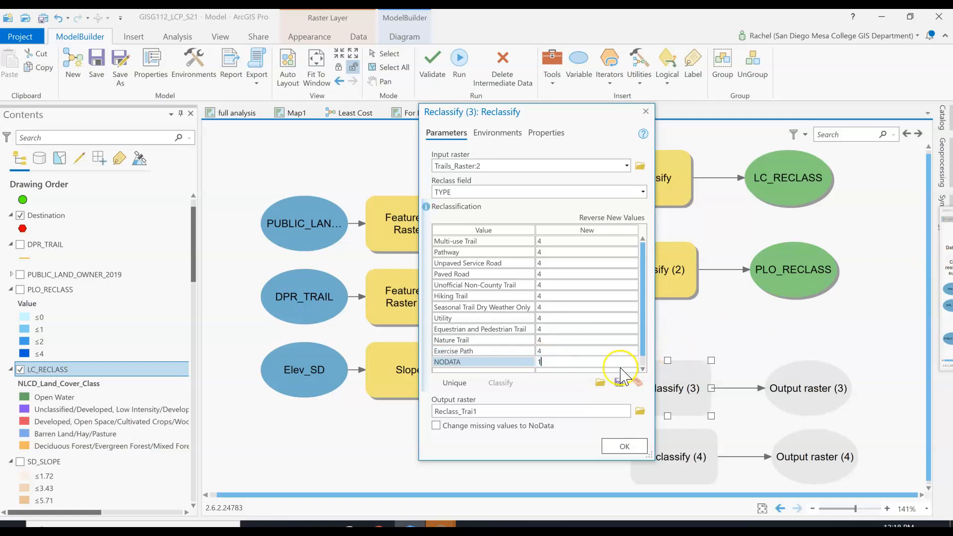
Name the output raster TRAIL_RECLASS in the project geodatabase, accept the parameters and run Reclassify (3)
left_click(564, 400)
left_click(533, 411)
left_click(574, 411)
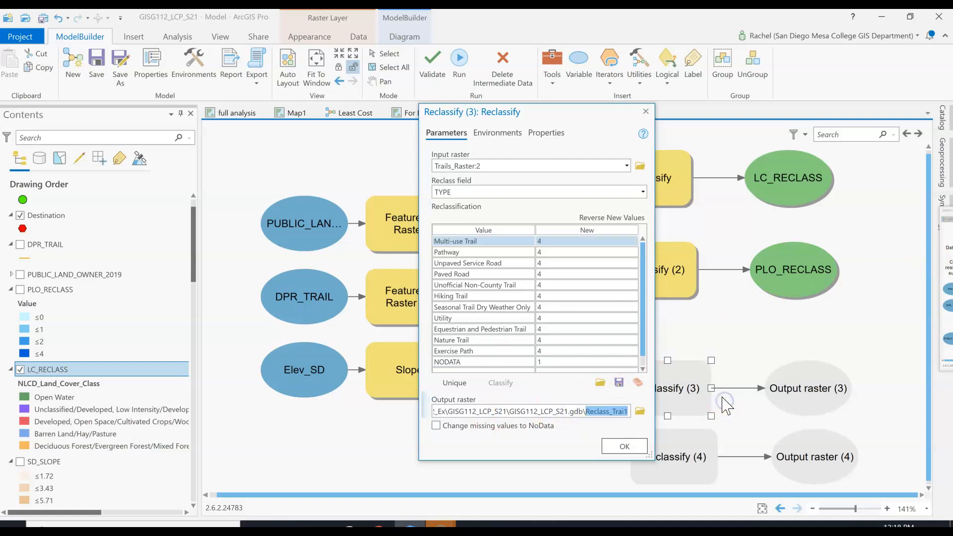
key("Caps_Lock")
type("TRAIL")
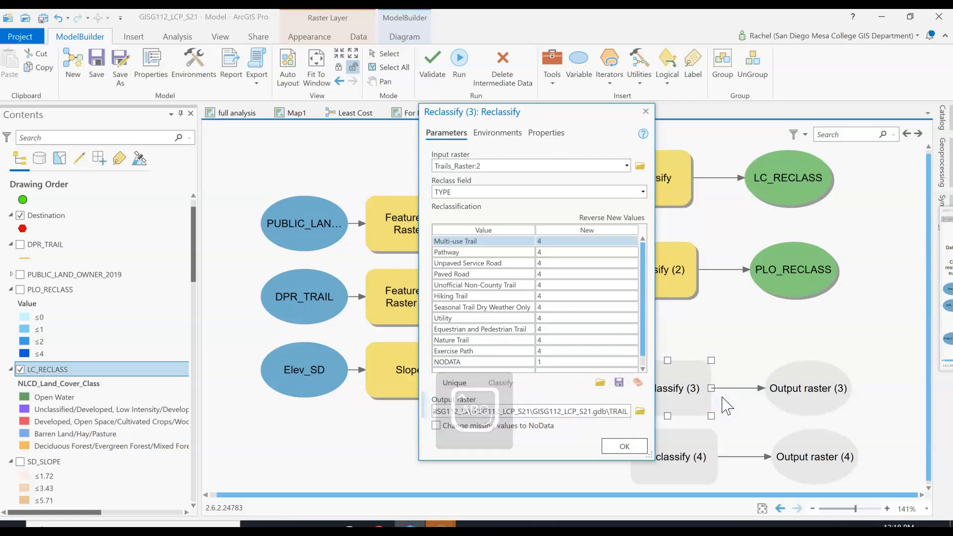
type("_RECLASS")
key("Caps_Lock")
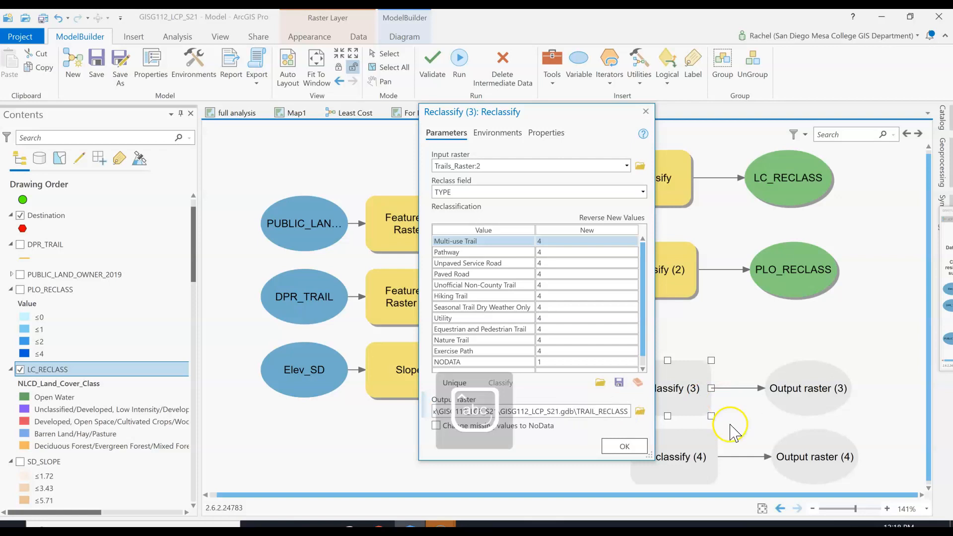
left_click(626, 445)
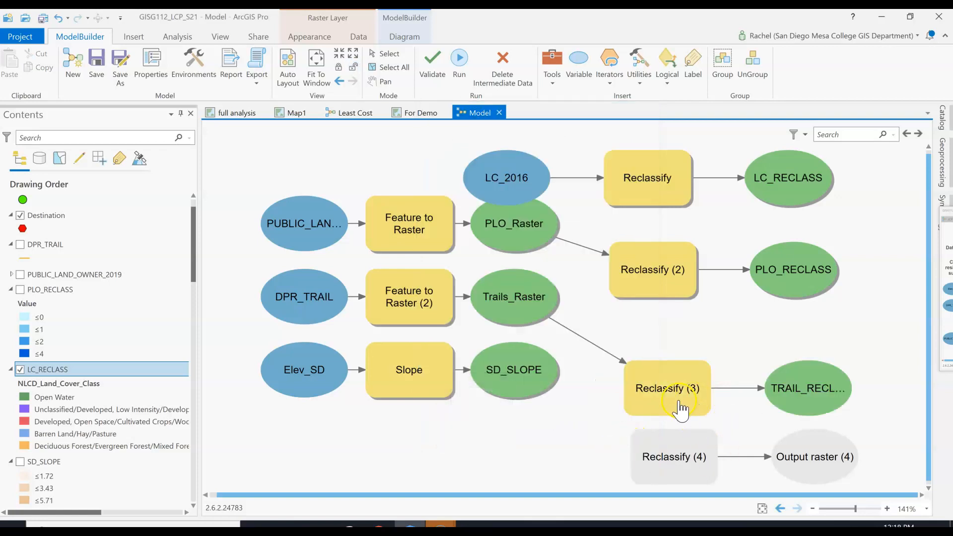
right_click(687, 404)
left_click(707, 257)
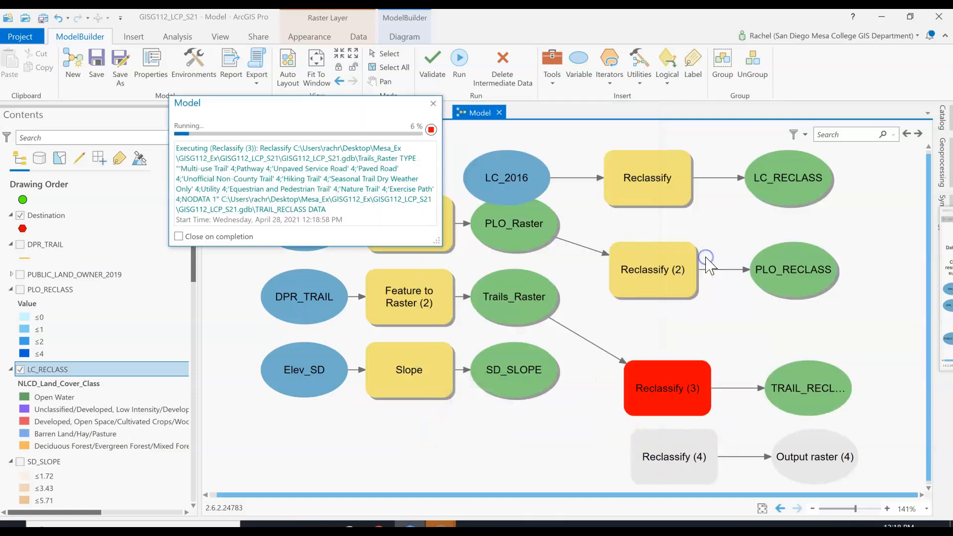
Connect SD_SLOPE to Reclassify (4) as its input raster
left_click_drag(503, 389, 662, 468)
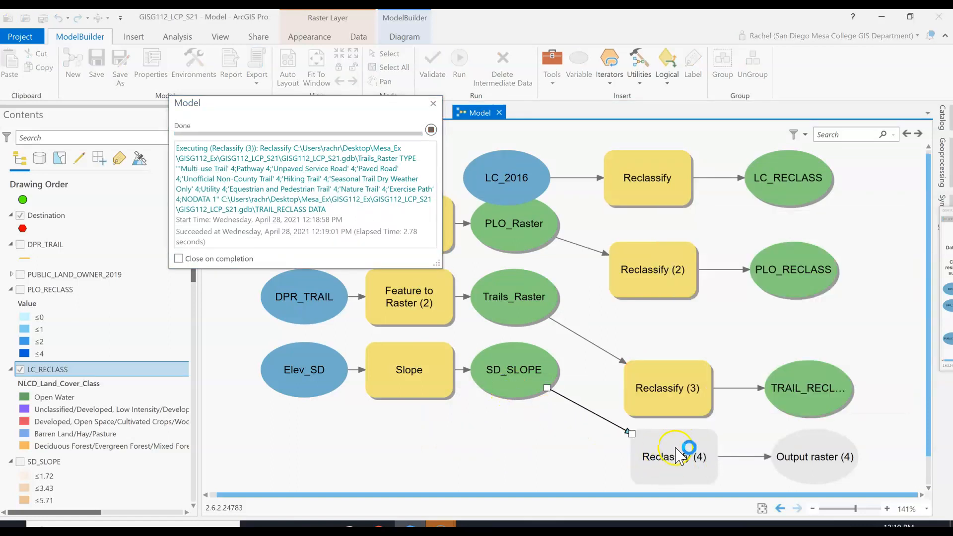
left_click(676, 462)
left_click_drag(520, 374, 665, 453)
left_click(692, 355)
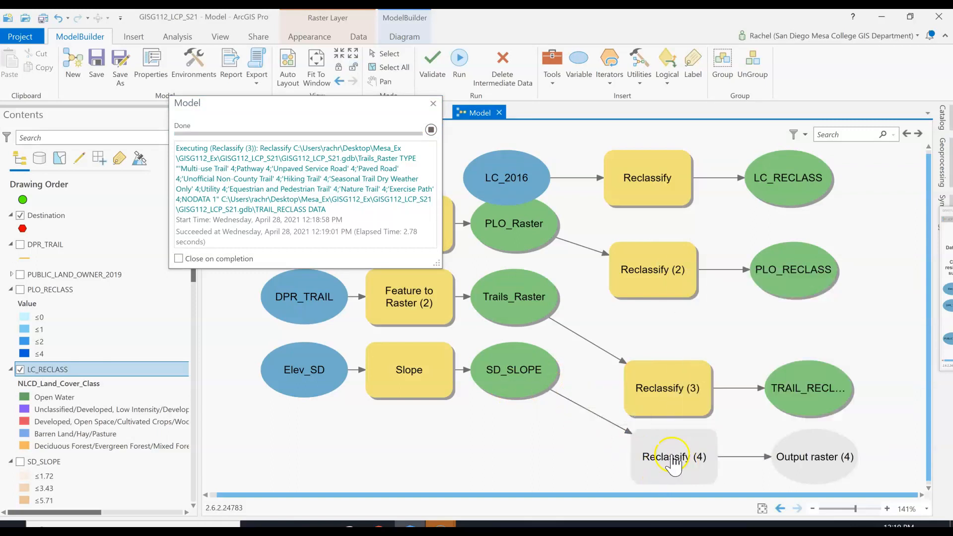
Classify SD_SLOPE in Reclassify (4) into four equal-interval classes and reverse their new values to run from 4 down to 1
double_click(673, 458)
left_click_drag(533, 236, 523, 128)
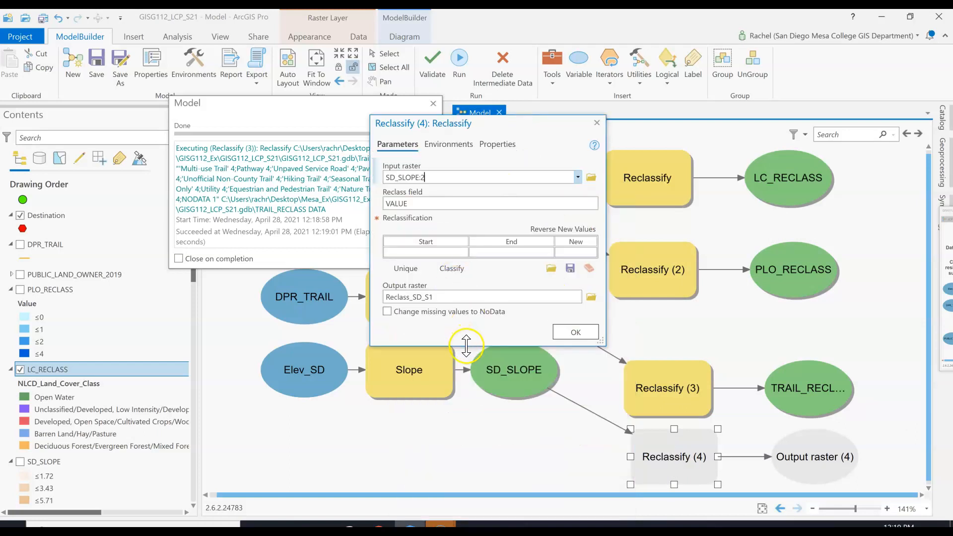
scroll(117, 370, "down", 5)
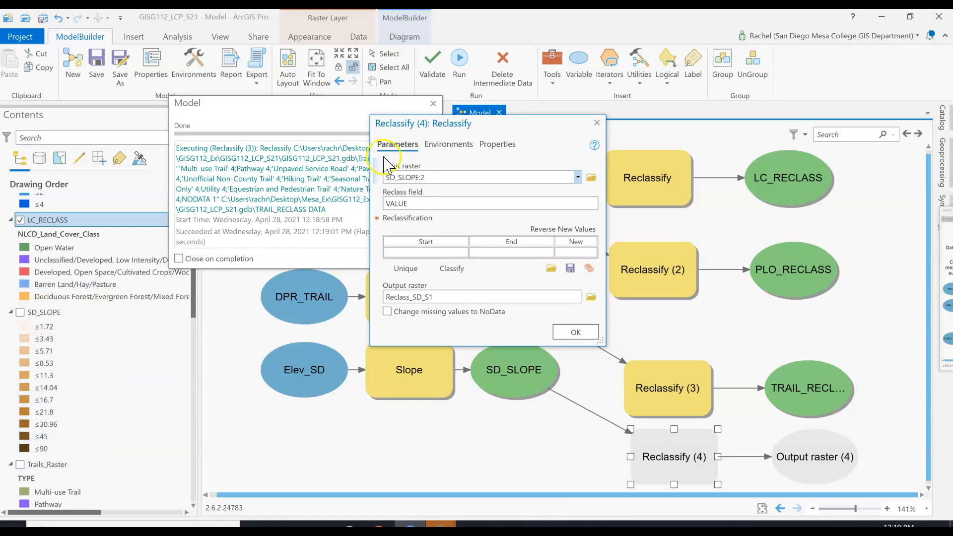
left_click(468, 204)
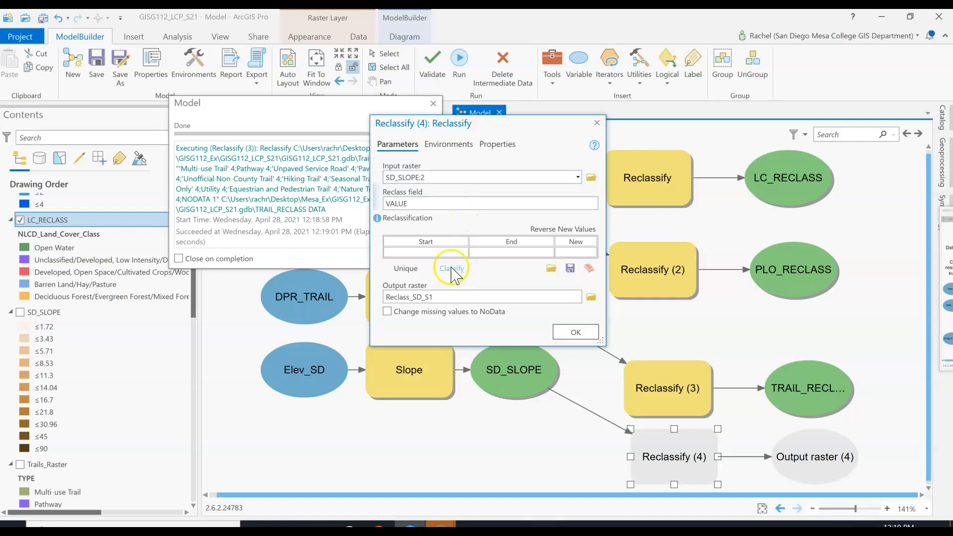
left_click(452, 268)
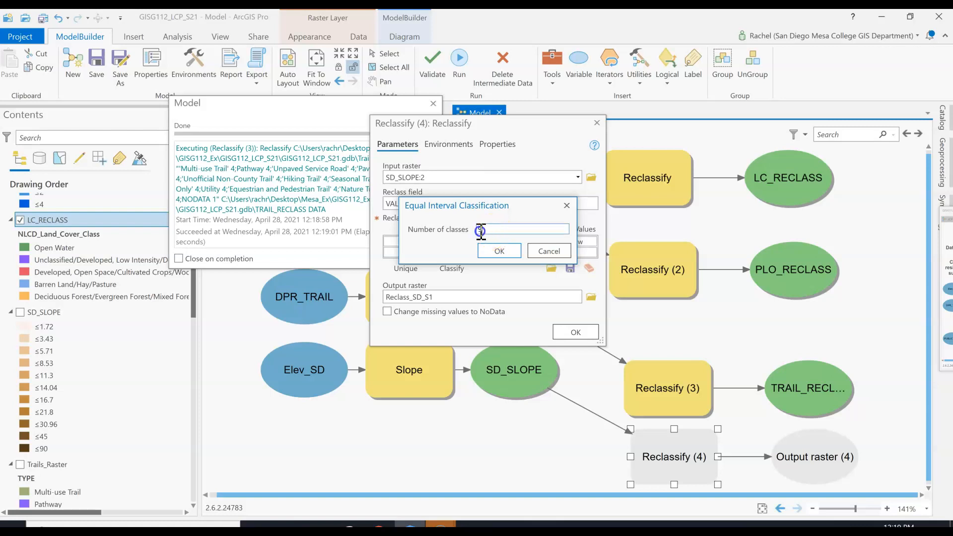
left_click(498, 251)
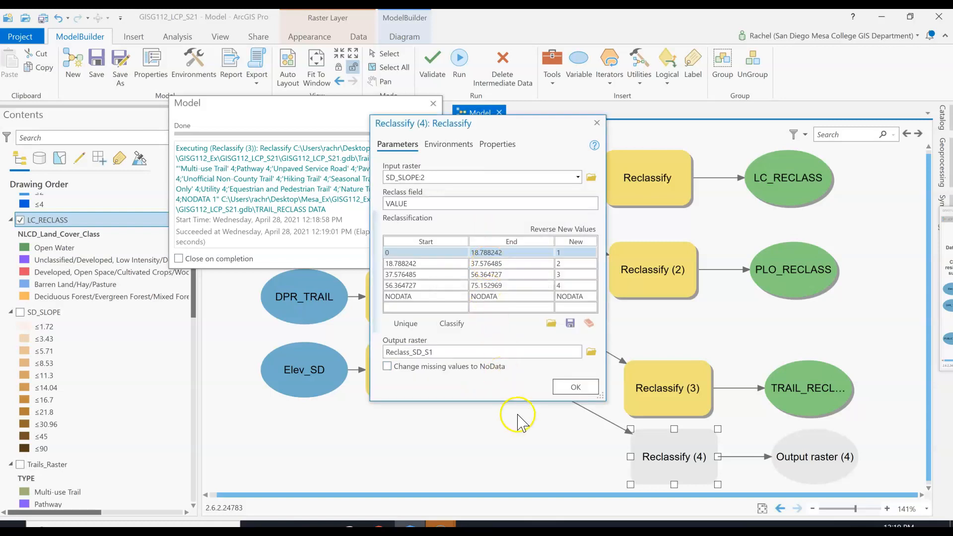
left_click(581, 229)
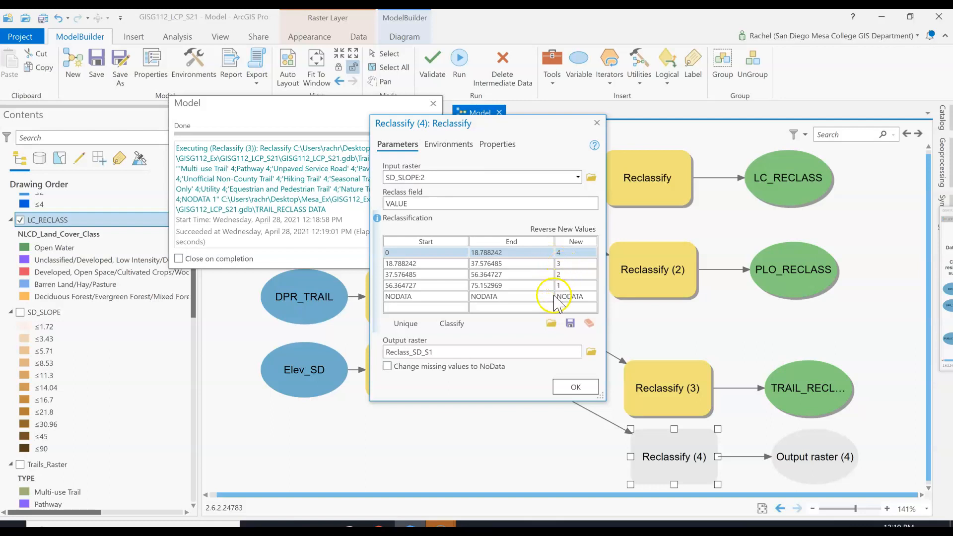
left_click(568, 296)
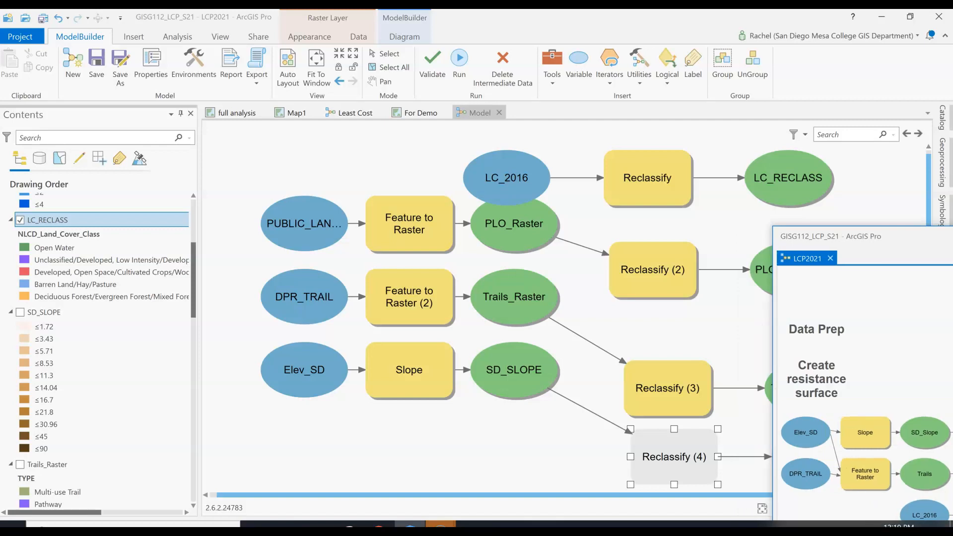
double_click(645, 453)
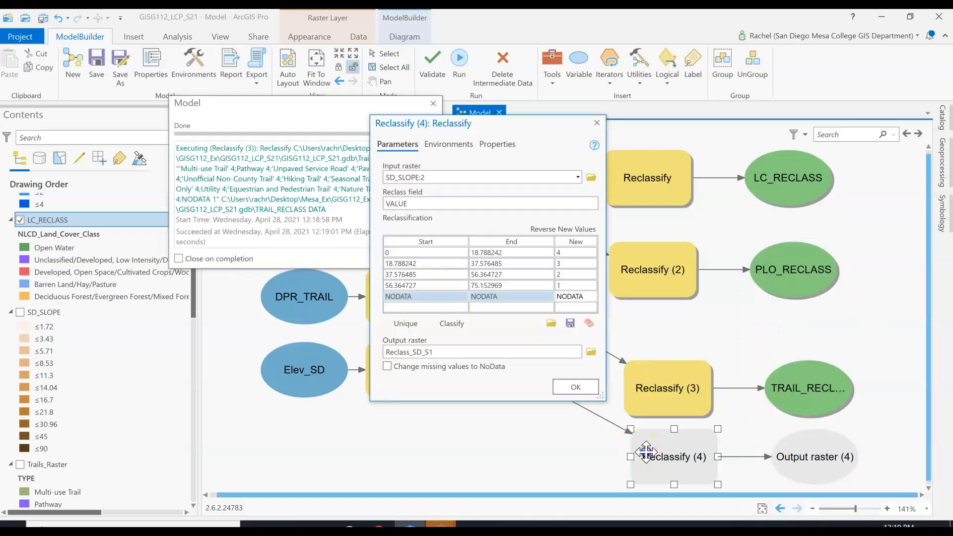
Name the Reclassify (4) output raster SLOPE_RECLASS in the project geodatabase and accept the parameters
left_click(465, 350)
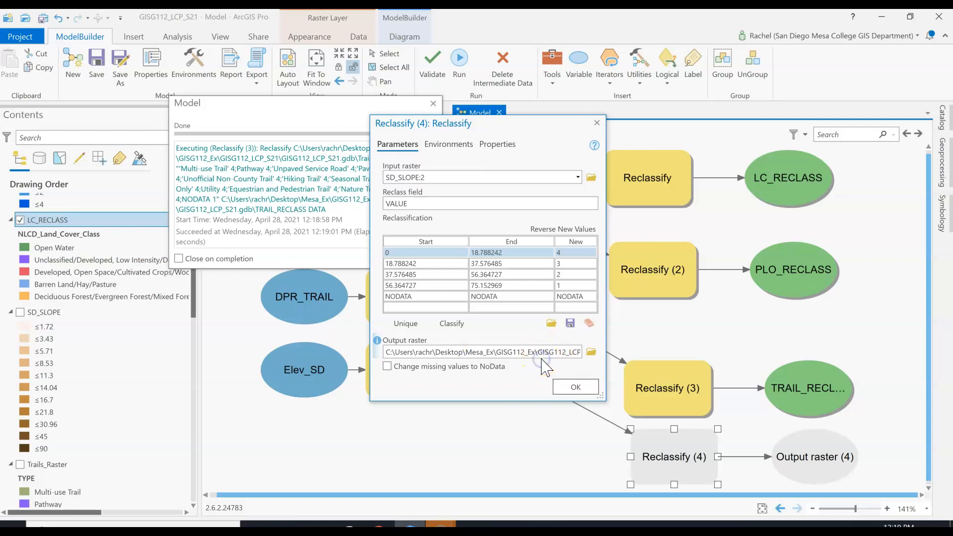
key("Right")
key("Right")
key("Right")
key("Right")
key("Right")
key("Right")
key("Right")
key("Right")
key("Right")
key("Right")
key("Right")
key("Right")
key("Right")
key("Right")
key("Right")
key("Right")
key("Right")
key("Right")
key("Right")
key("Right")
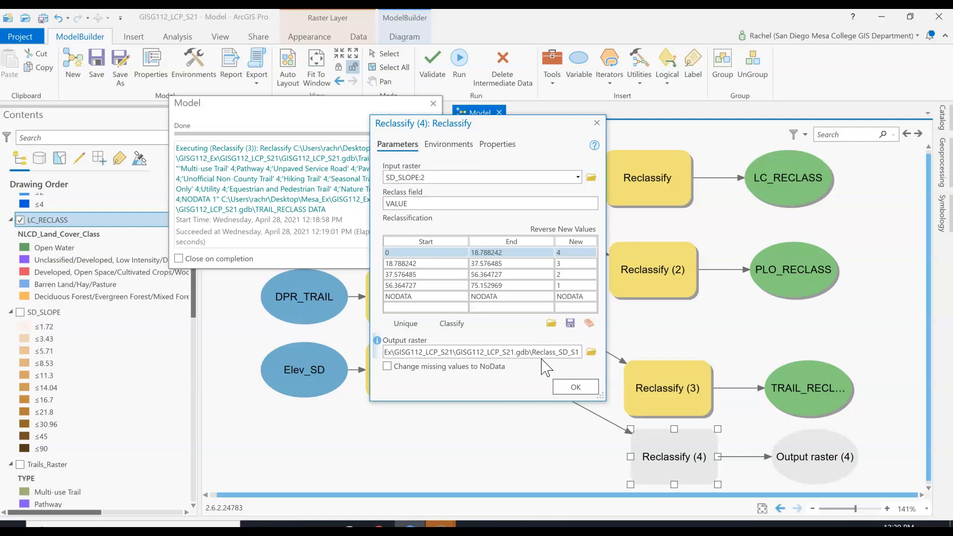
left_click_drag(533, 351, 592, 355)
type("SLOPE+")
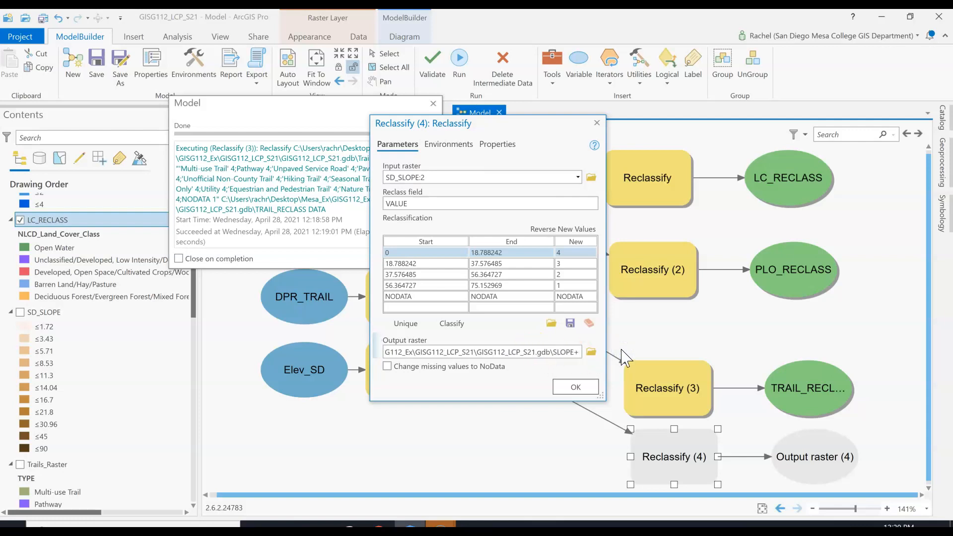
key("BackSpace")
type("_RECLASS")
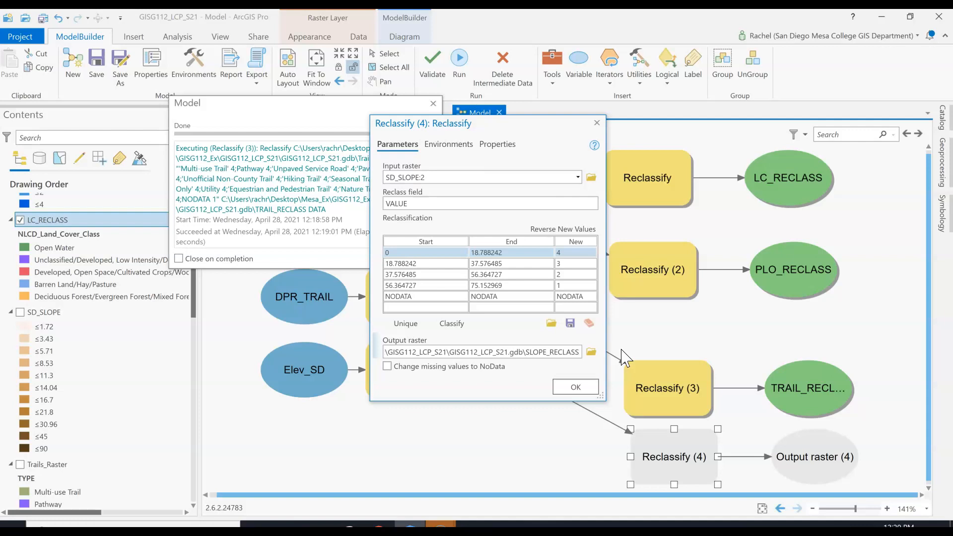
left_click(572, 387)
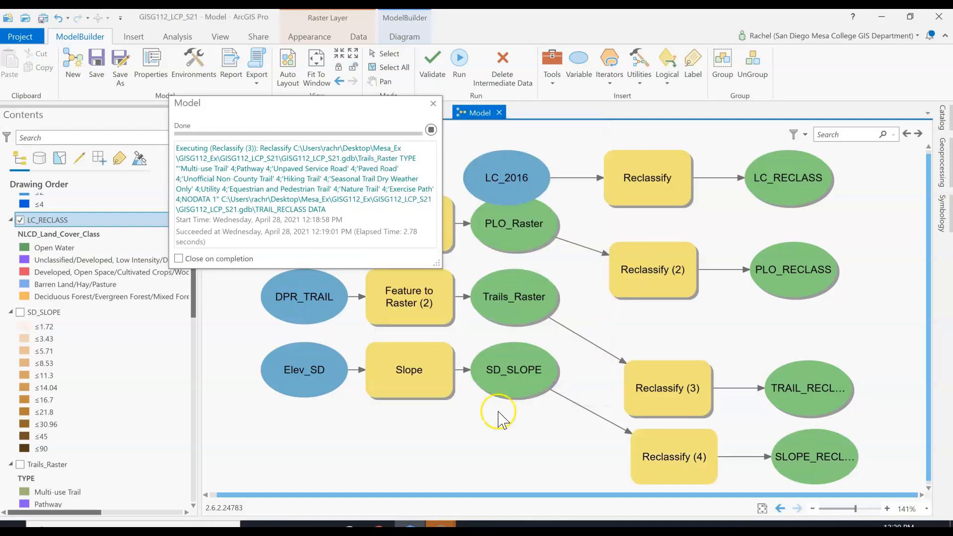
Run the Reclassify (4) tool on its own in the model
right_click(680, 471)
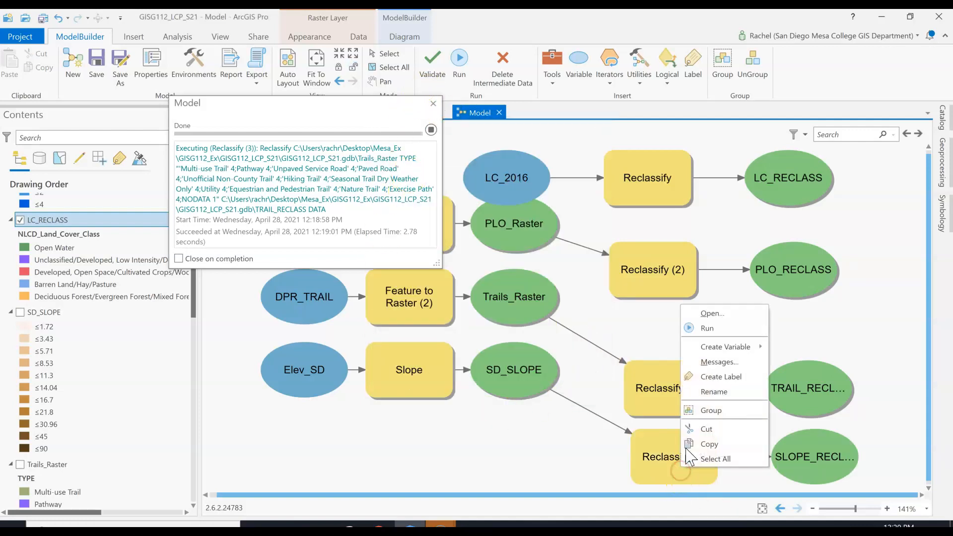
left_click(694, 327)
left_click(453, 103)
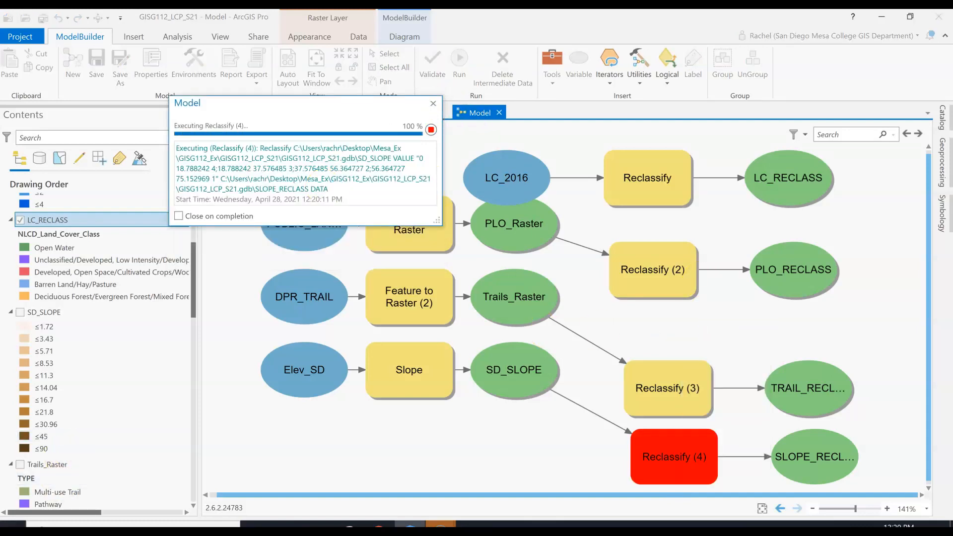
Add the TRAIL_RECLASS and SLOPE_RECLASS outputs to the display, dismiss the run messages and save the project
right_click(804, 403)
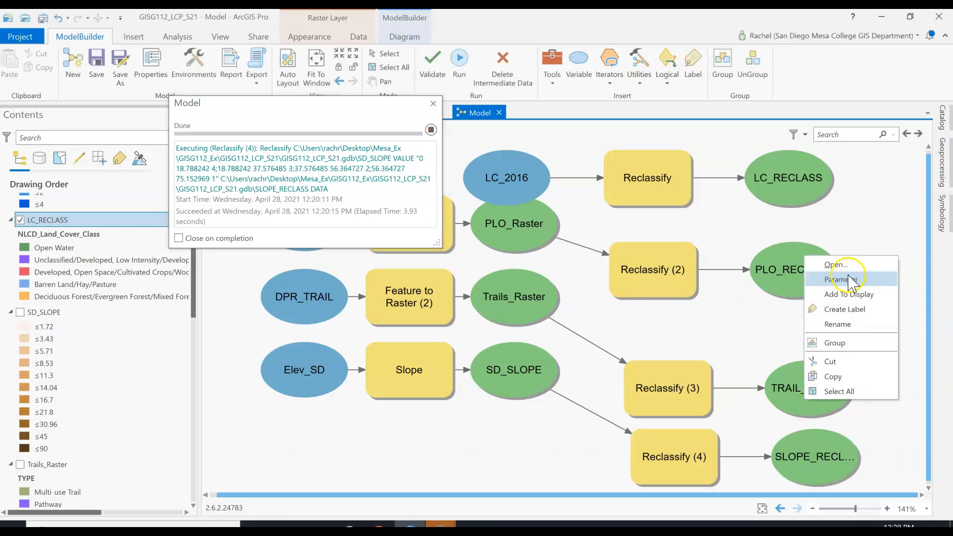
left_click(848, 294)
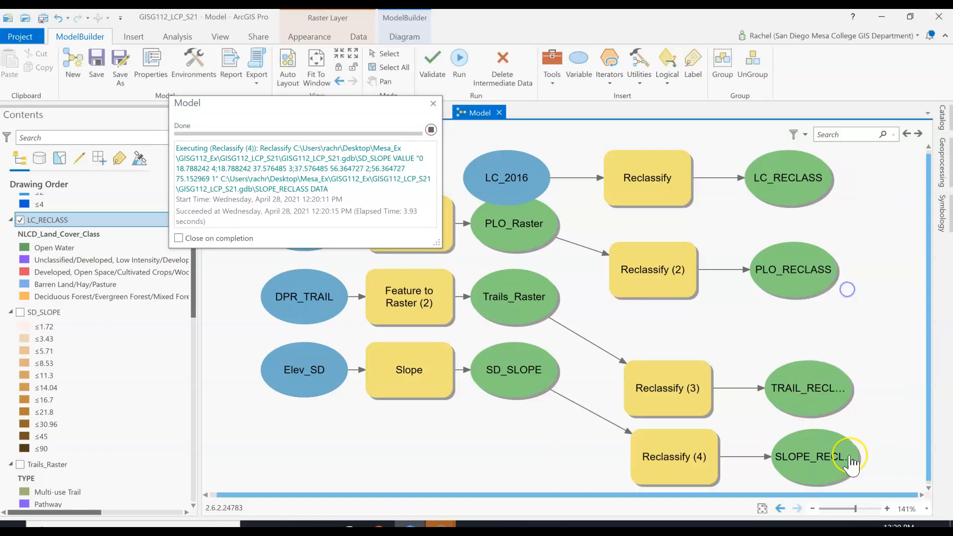
right_click(836, 481)
left_click(871, 373)
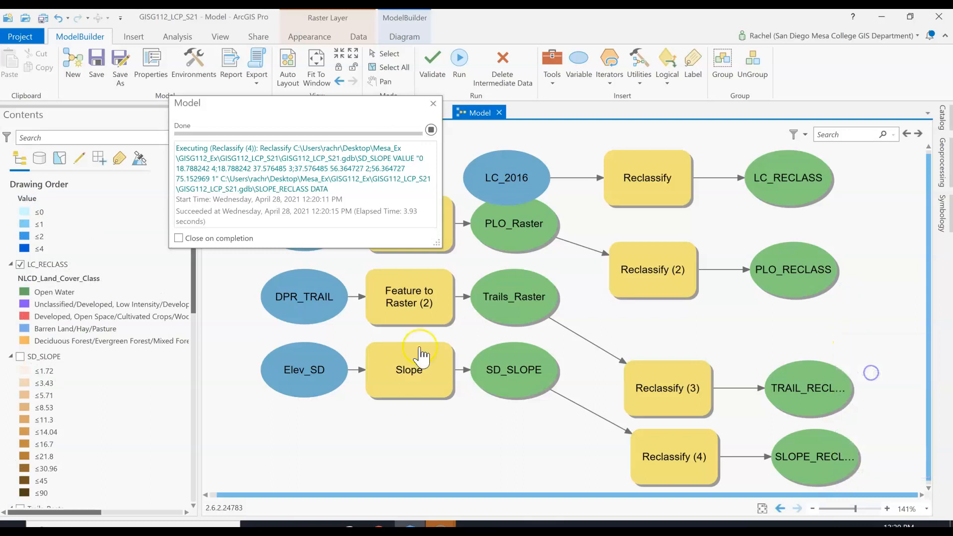
left_click(434, 102)
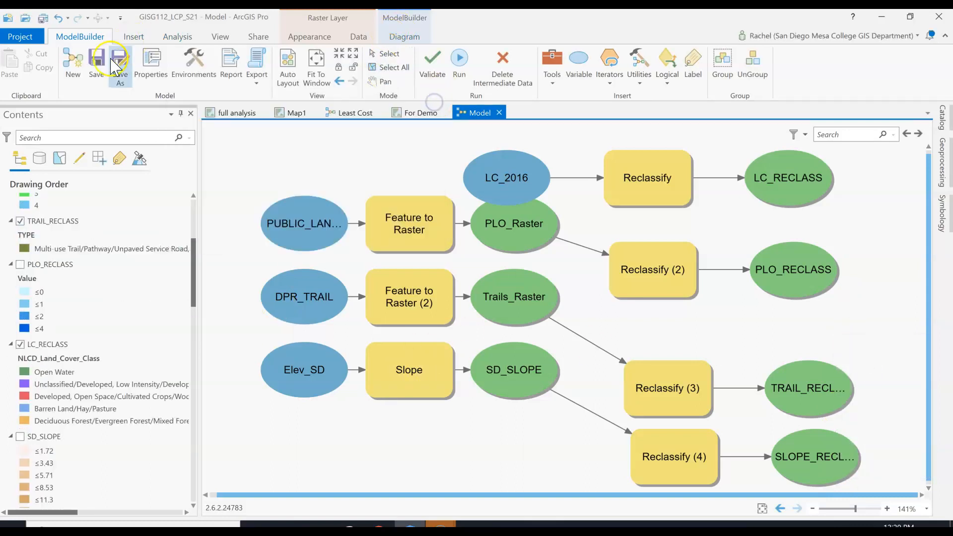
left_click(44, 19)
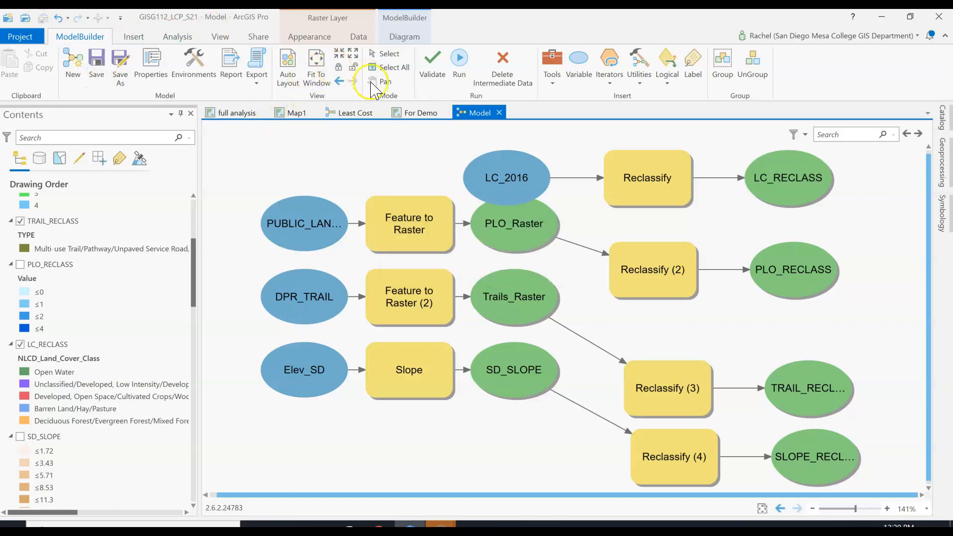
Switch to the For Demo map and examine how the SLOPE_RECLASS values are distributed across the county and its edges
scroll(106, 223, "up", 5)
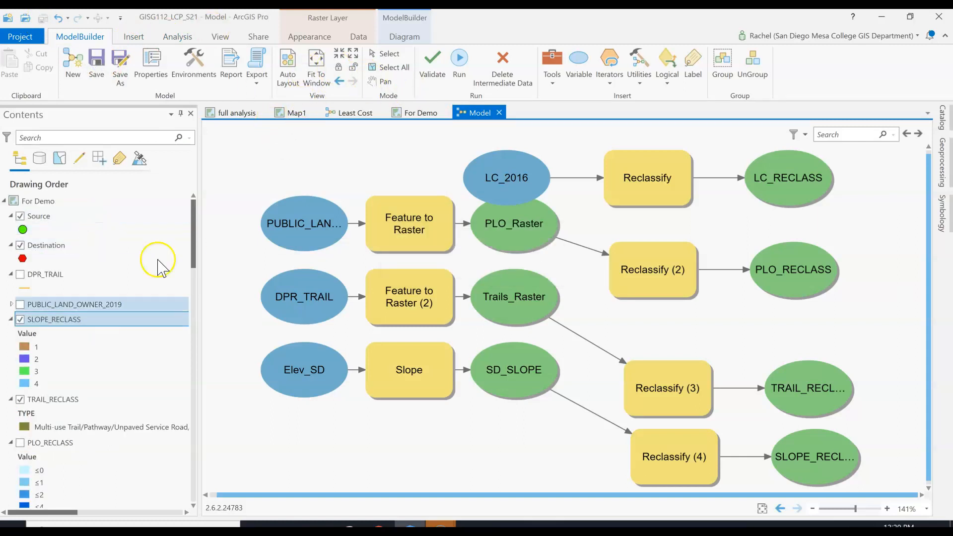
left_click(422, 113)
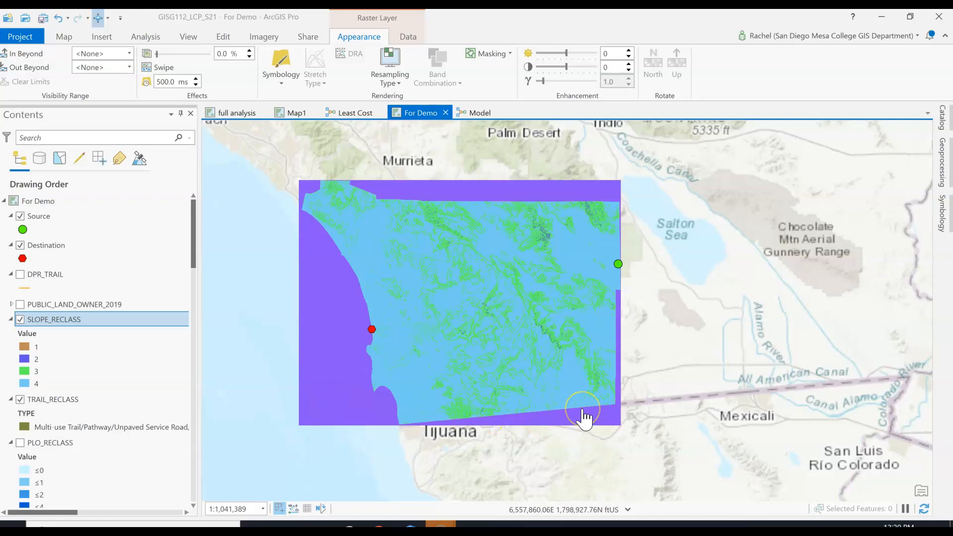
scroll(586, 419, "up", 5)
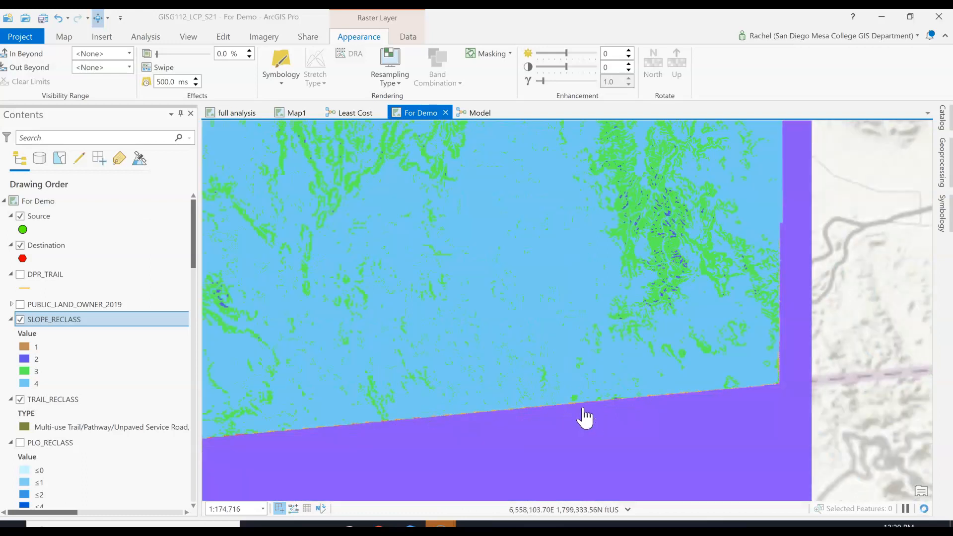
scroll(650, 226, "up", 4)
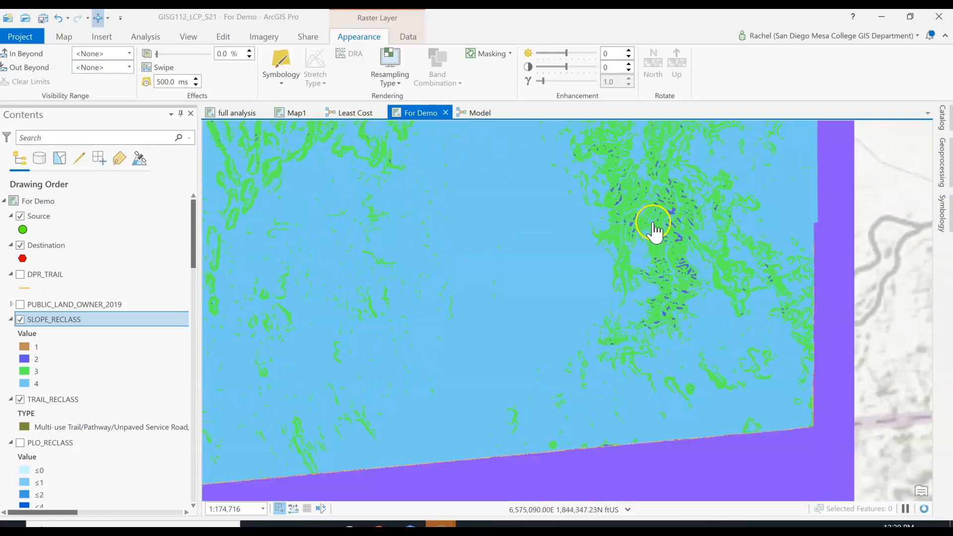
scroll(654, 237, "down", 5)
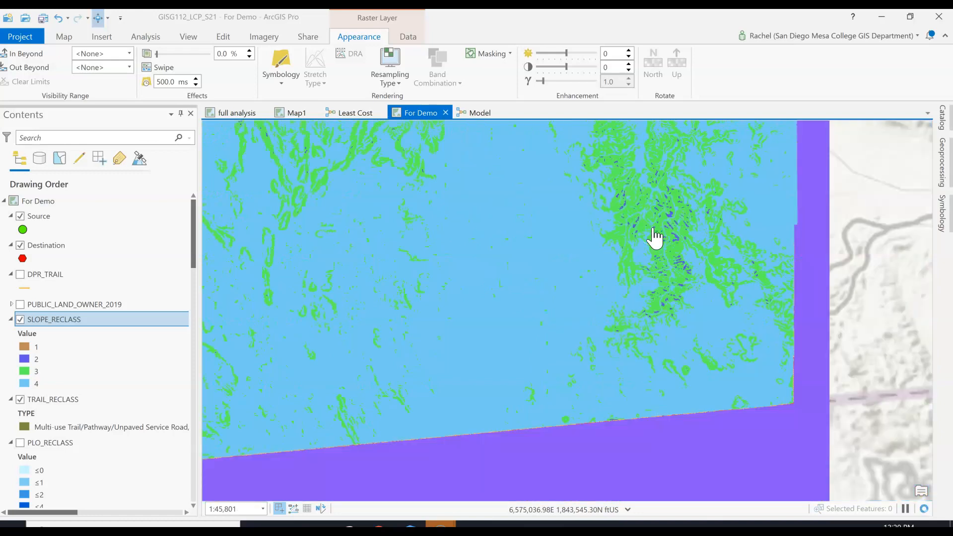
left_click_drag(672, 365, 693, 384)
scroll(517, 340, "down", 4)
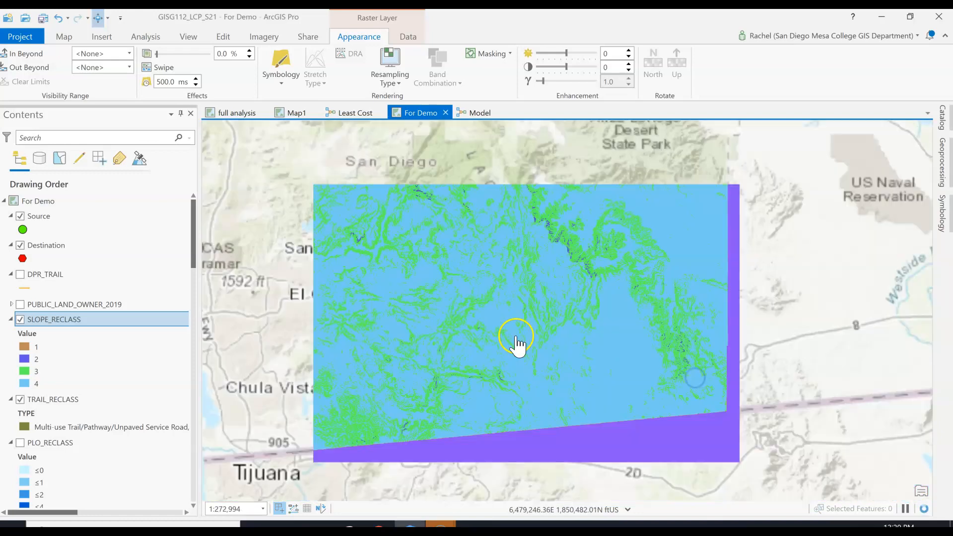
scroll(533, 392, "up", 2)
left_click_drag(532, 392, 568, 416)
Hide the SLOPE_RECLASS, LC_RECLASS and PLO_Raster layers, and collapse the legends of SLOPE_RECLASS, PLO_Raster and LC_2016
left_click(10, 320)
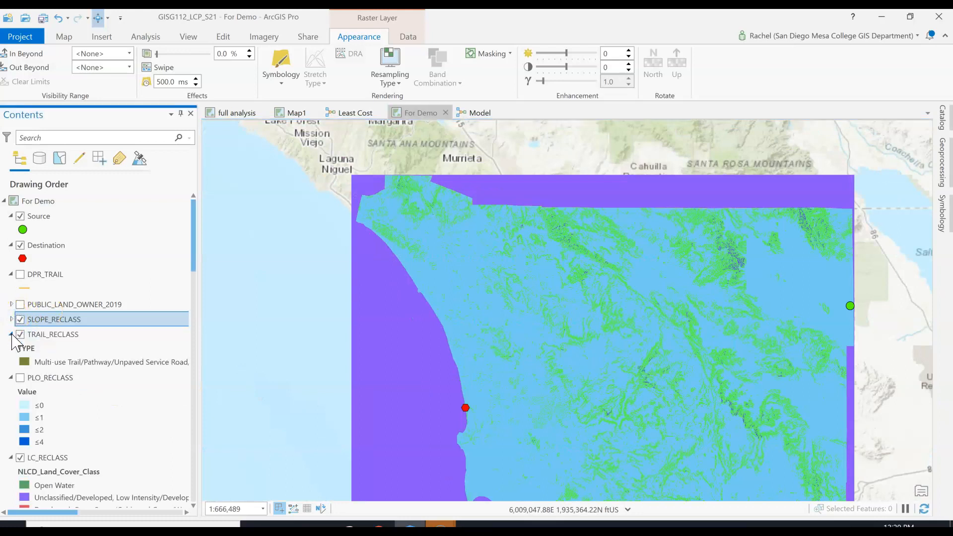
left_click(20, 320)
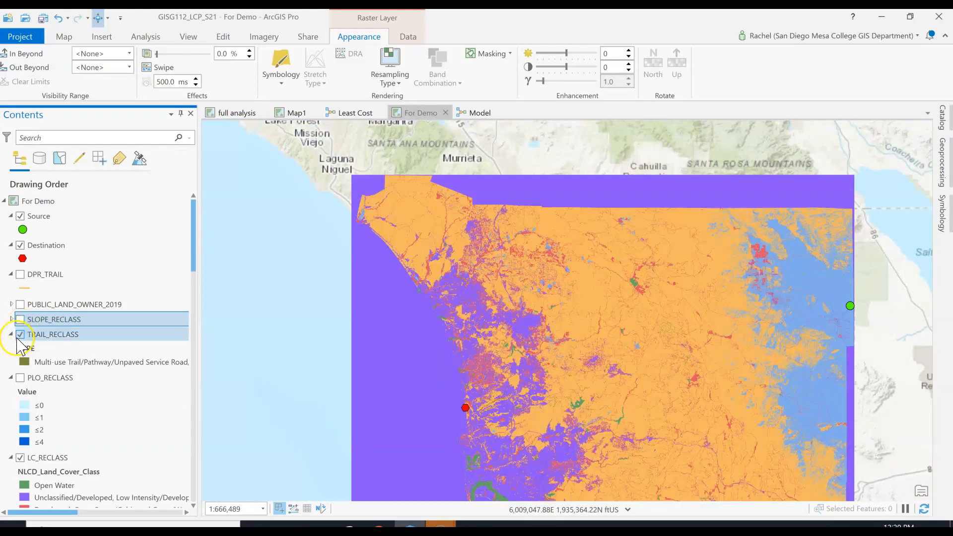
scroll(14, 392, "down", 1)
left_click(20, 427)
scroll(23, 432, "down", 3)
scroll(22, 446, "down", 4)
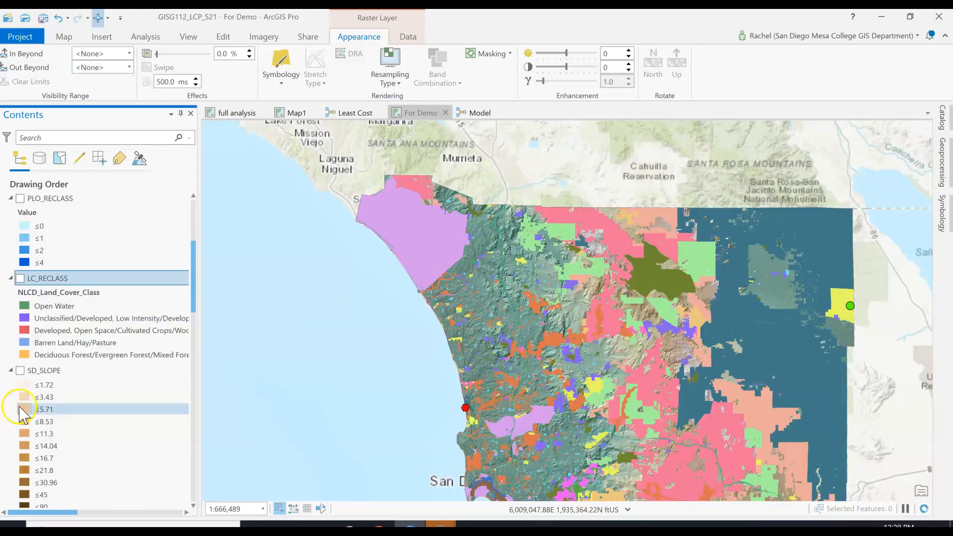
scroll(14, 338, "down", 11)
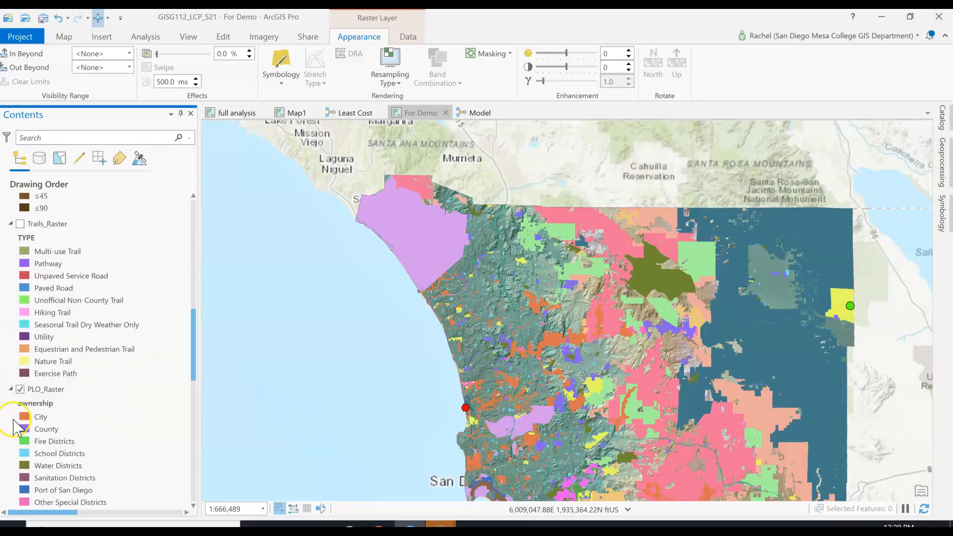
left_click(20, 300)
left_click(11, 299)
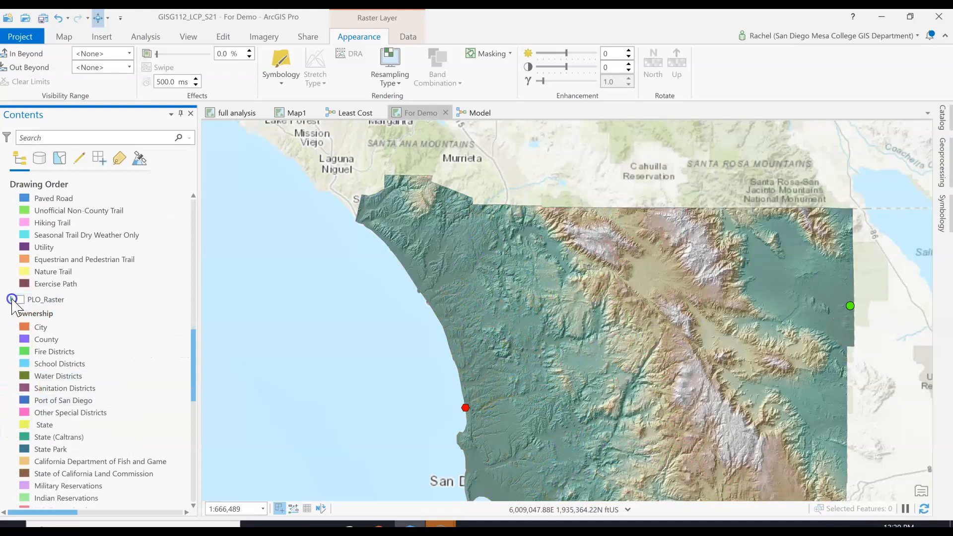
left_click(12, 313)
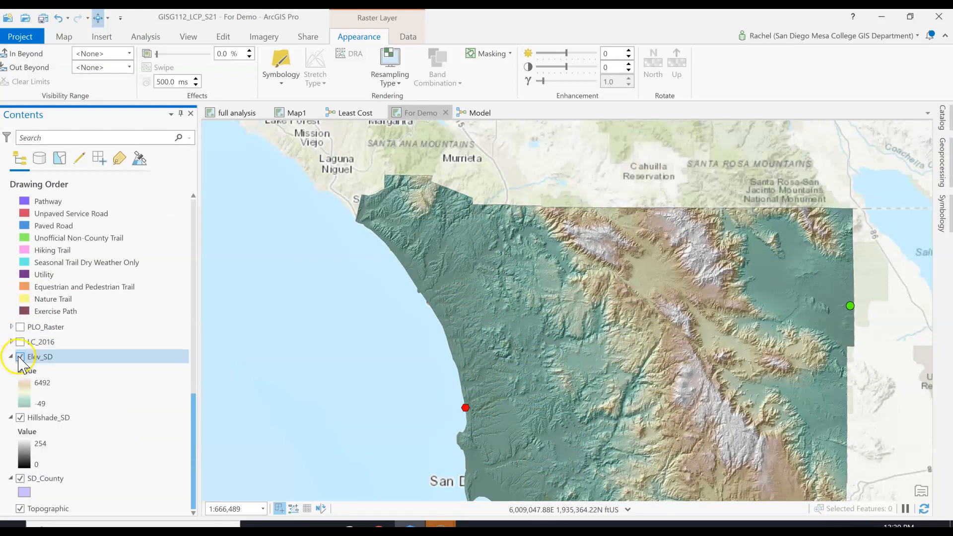
Locate the TRAIL_RECLASS layer with its single TYPE class and open its symbology settings
scroll(20, 365, "up", 13)
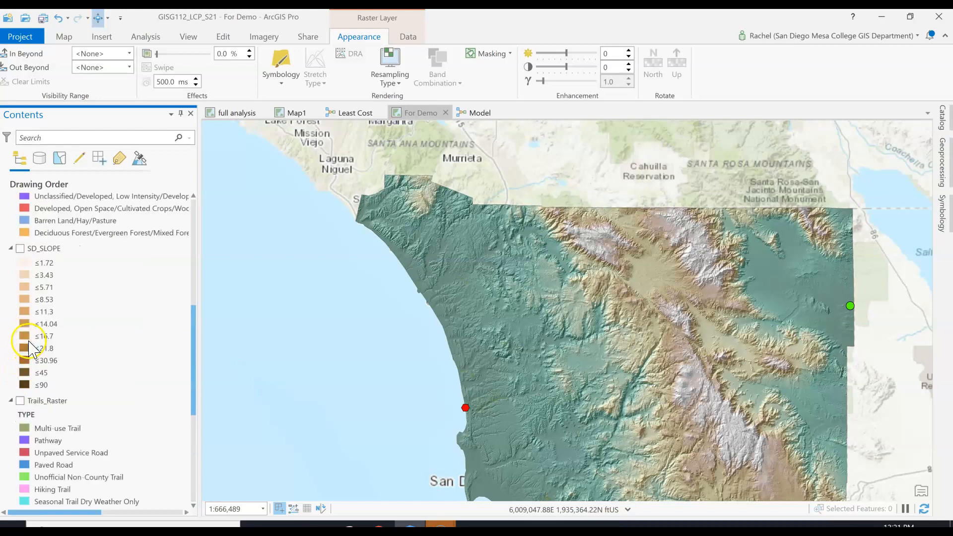
left_click(50, 212)
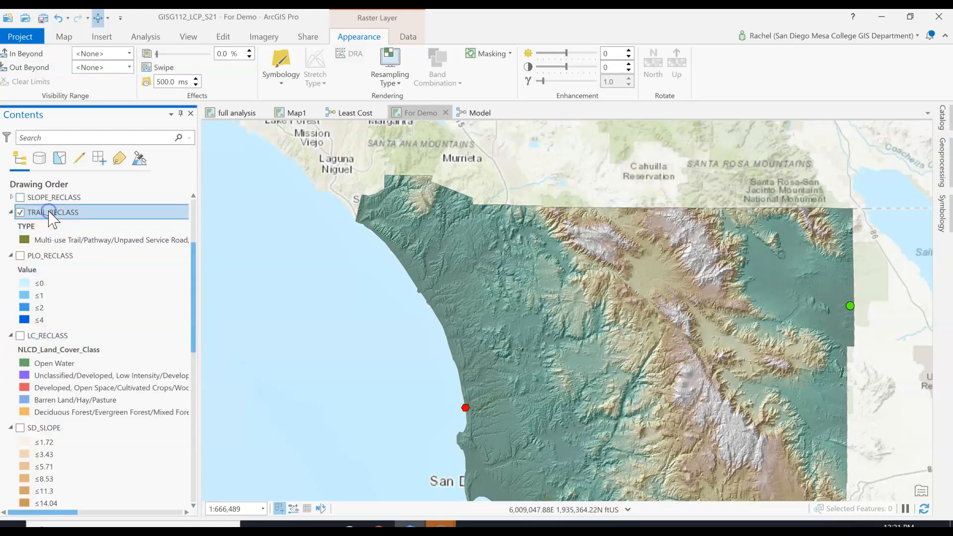
left_click(62, 240)
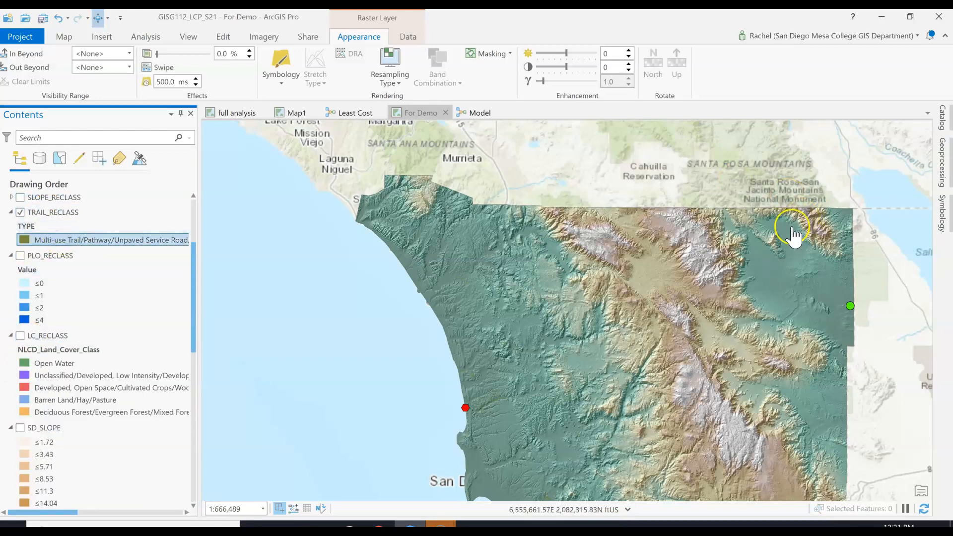
left_click(87, 213)
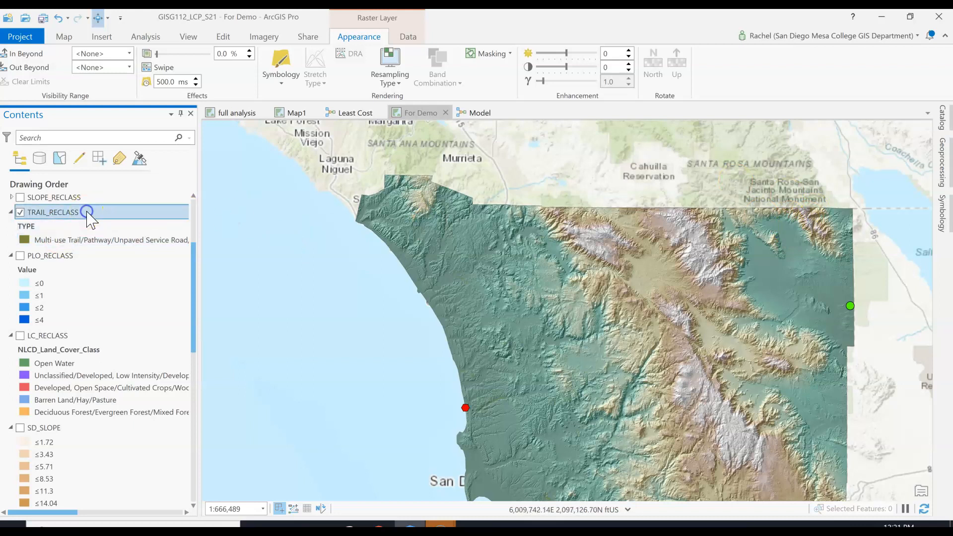
left_click(90, 240)
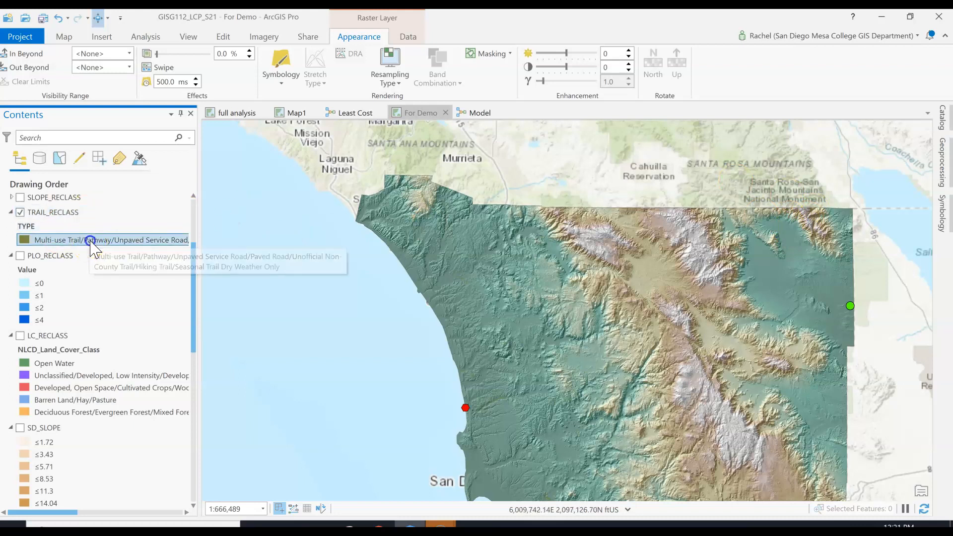
left_click(943, 221)
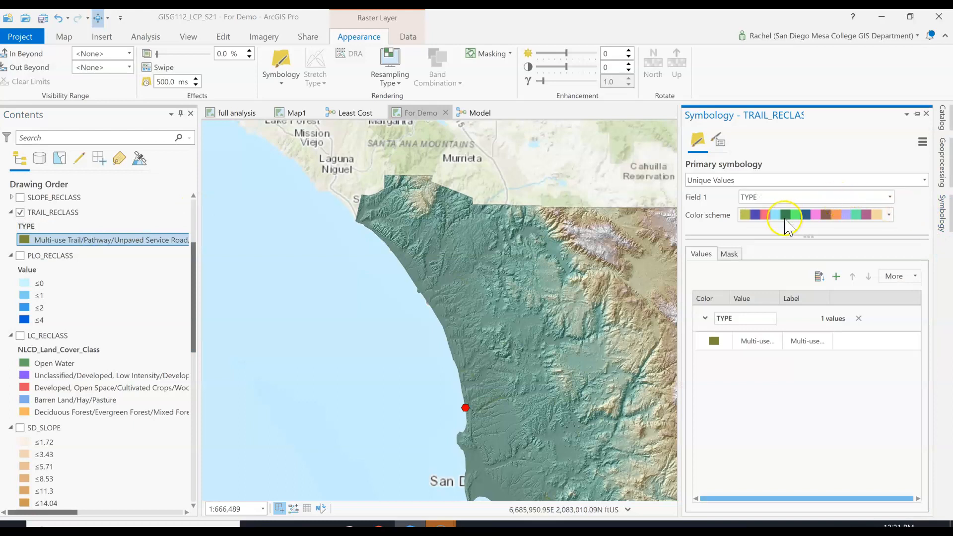
Try to add the missing values to the TRAIL_RECLASS unique values symbology based on the TYPE field
left_click(838, 276)
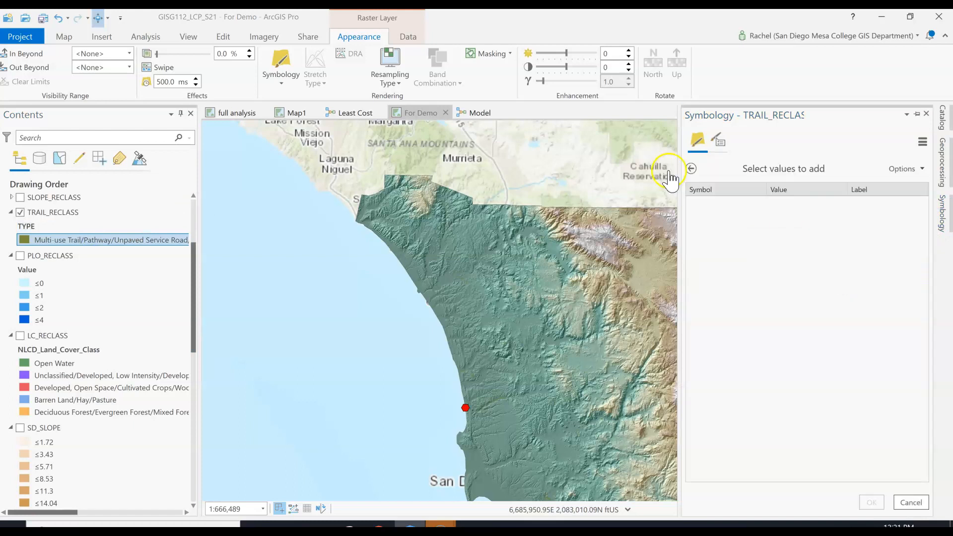
left_click(691, 168)
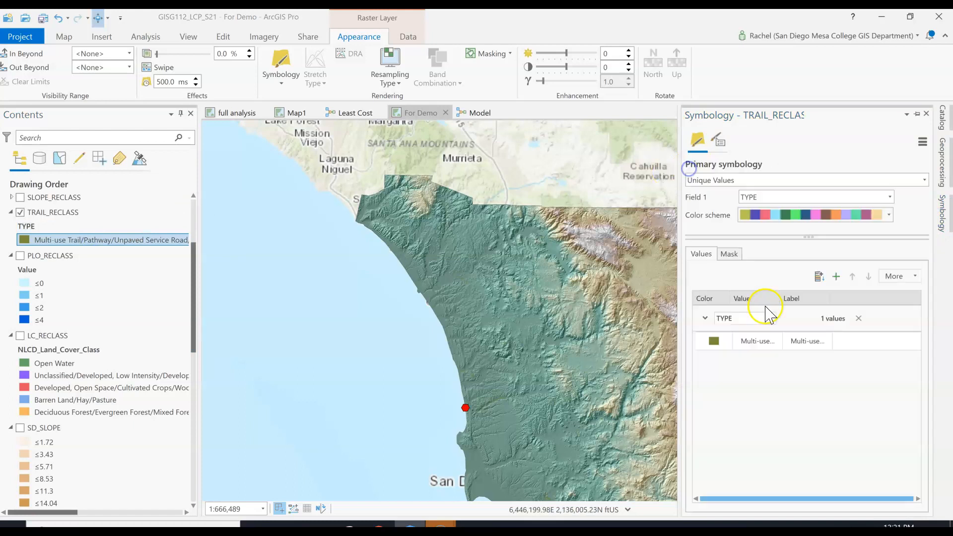
left_click(824, 277)
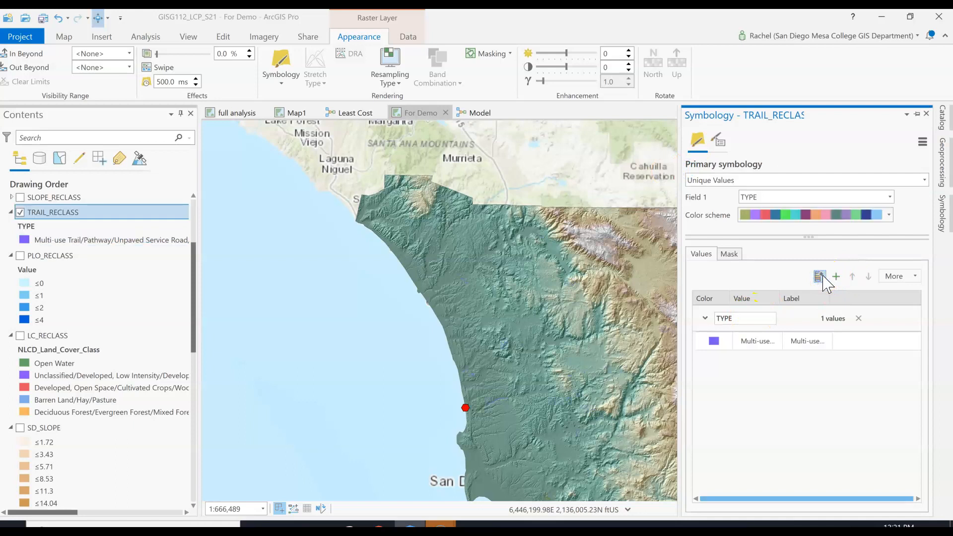
left_click(896, 276)
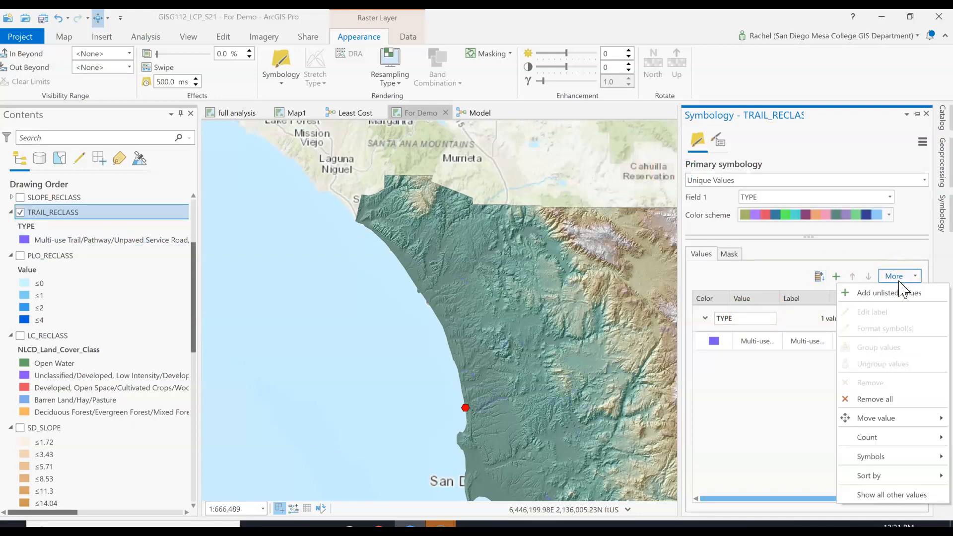
left_click(902, 293)
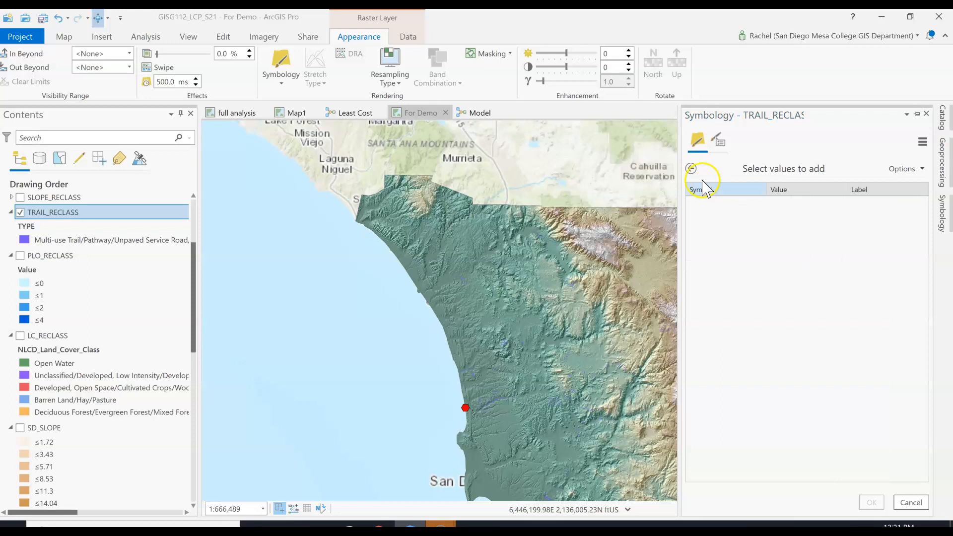
left_click(676, 167)
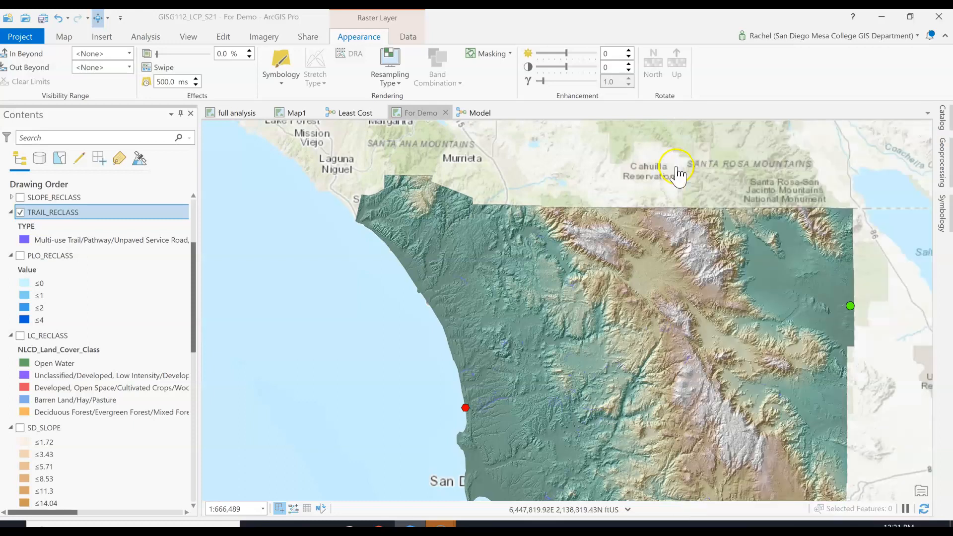
Widen the Contents pane to read the full TRAIL_RECLASS class label, and review the NODATA row in the model's Reclassify (3) remap table
left_click(76, 239)
left_click_drag(199, 217, 337, 221)
left_click(614, 113)
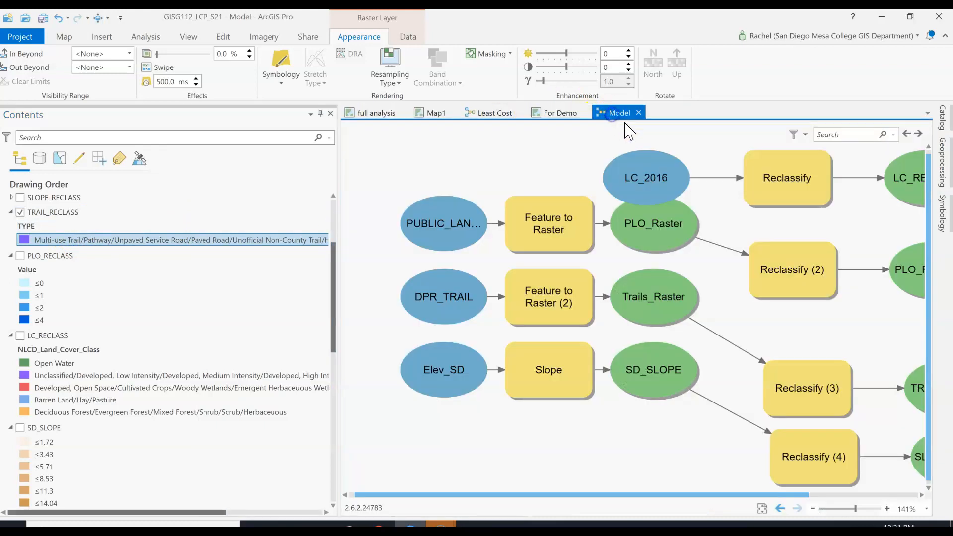
double_click(816, 392)
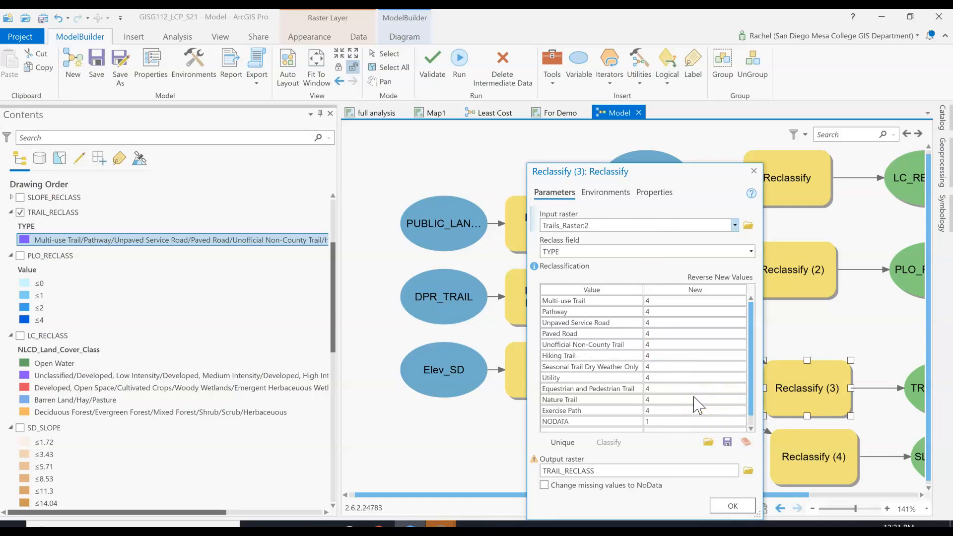
left_click(678, 422)
left_click(661, 420)
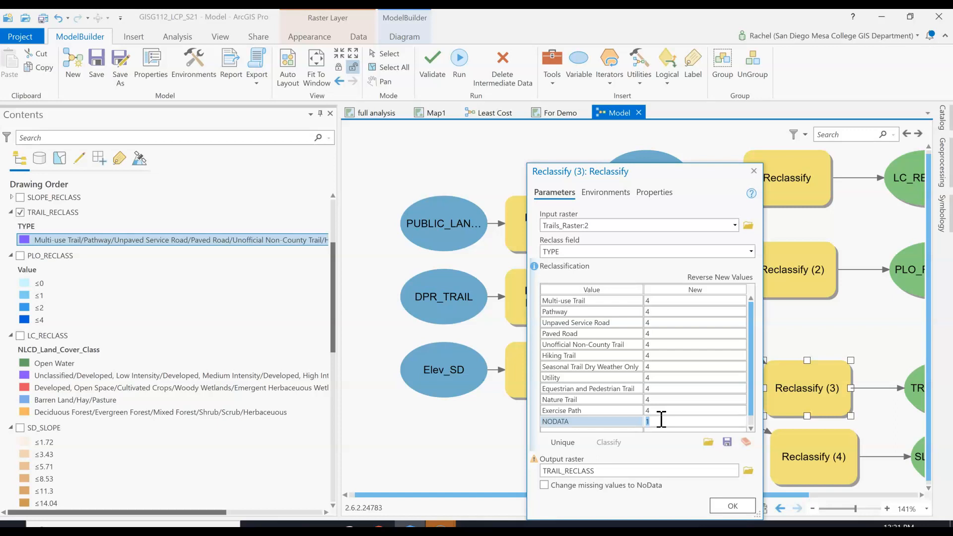
left_click(732, 506)
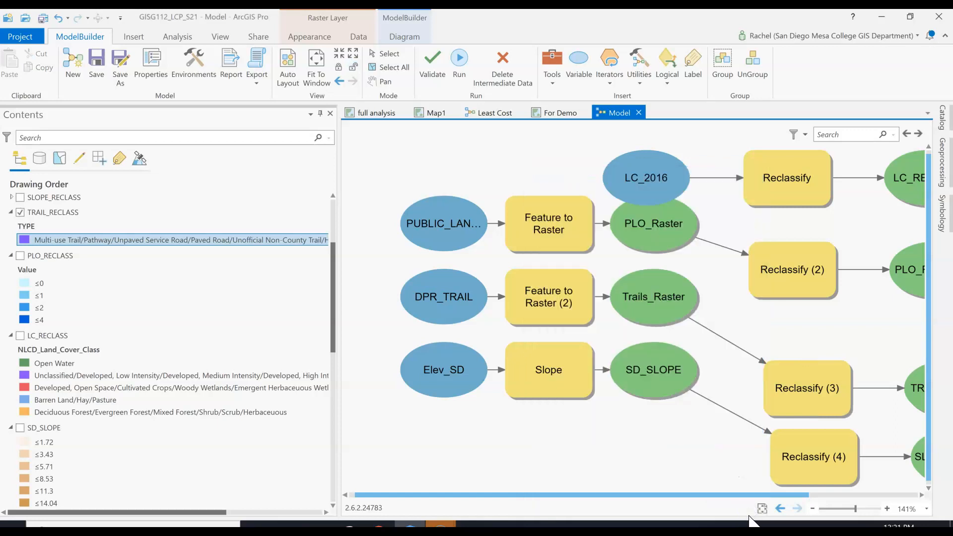
left_click_drag(748, 497, 857, 495)
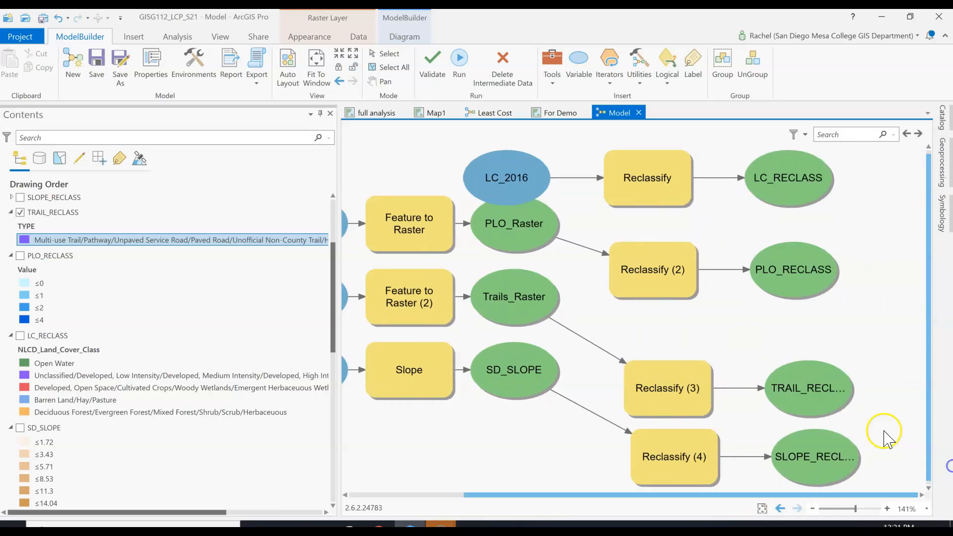
Check the TRAIL_RECLASS attribute table in the For Demo map, and symbolize the layer with unique values on the Value field
left_click(563, 118)
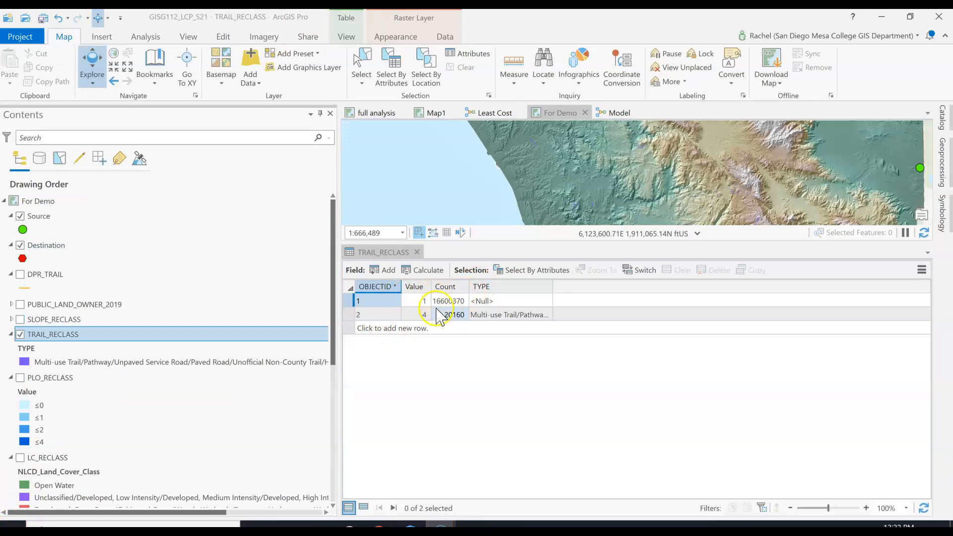
left_click(416, 252)
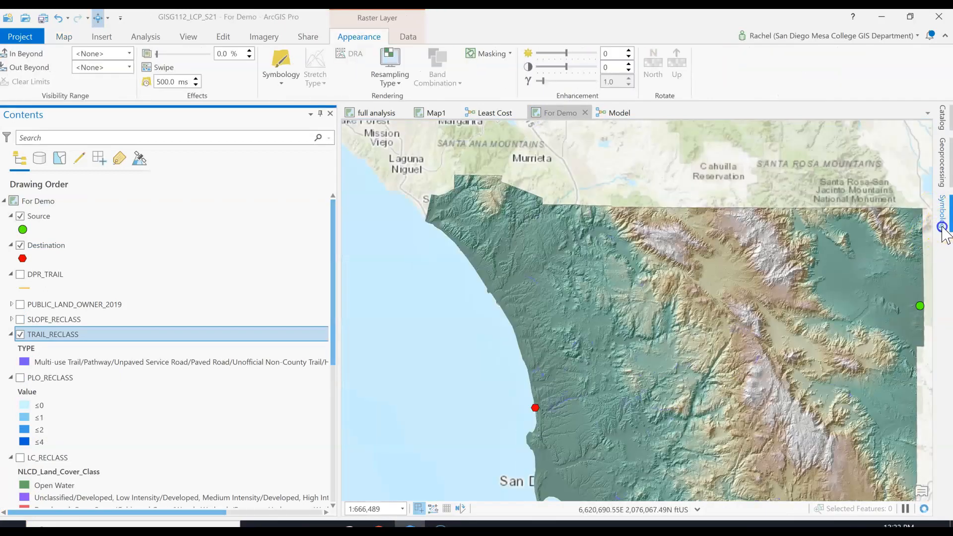
left_click(943, 228)
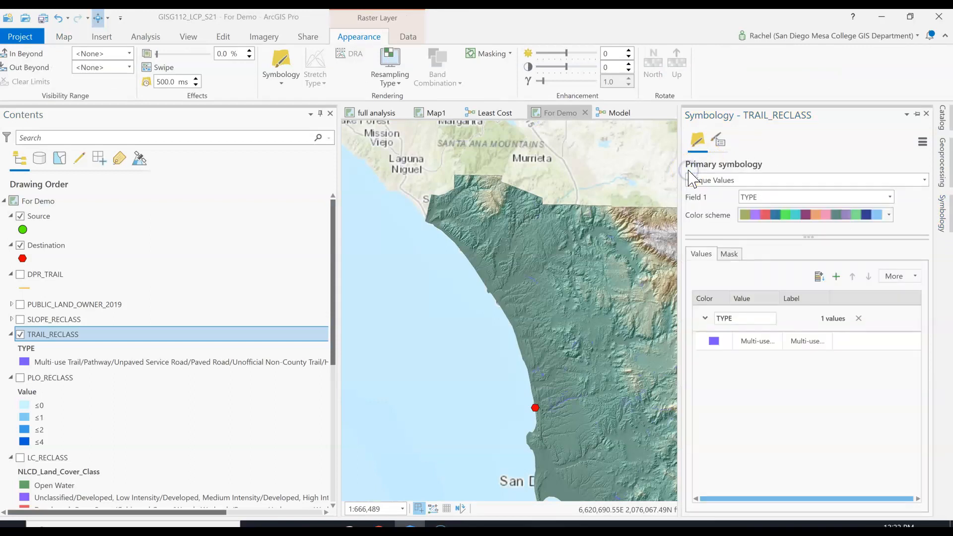
left_click(722, 181)
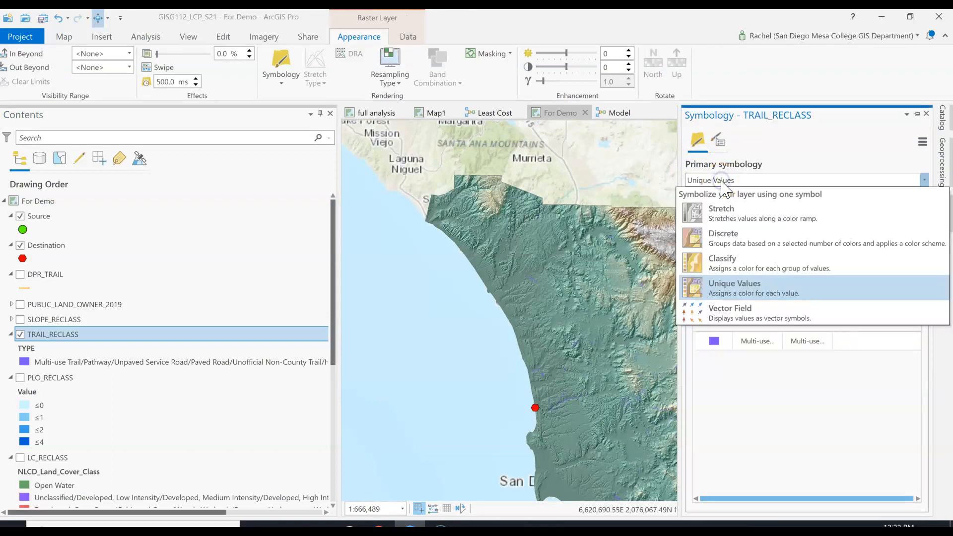
left_click(751, 297)
left_click(891, 196)
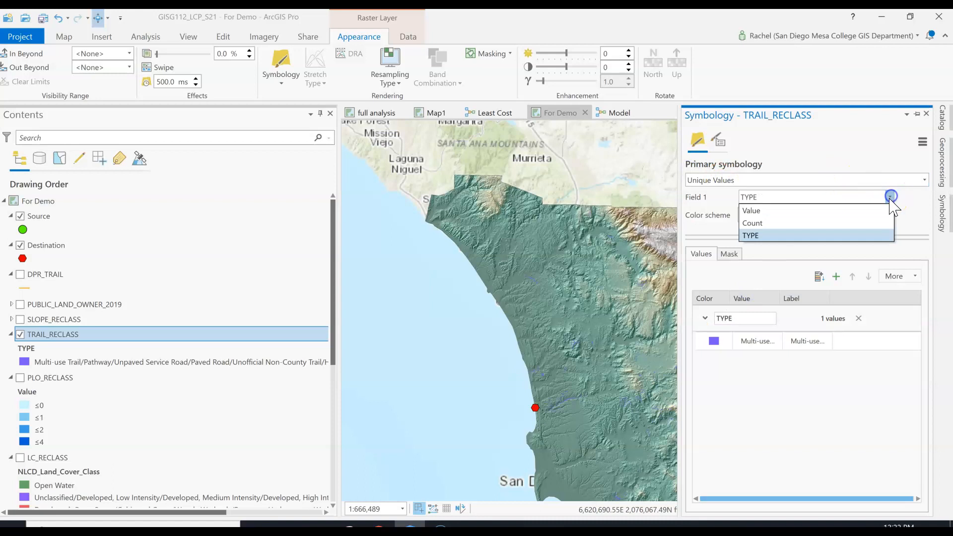
left_click(879, 211)
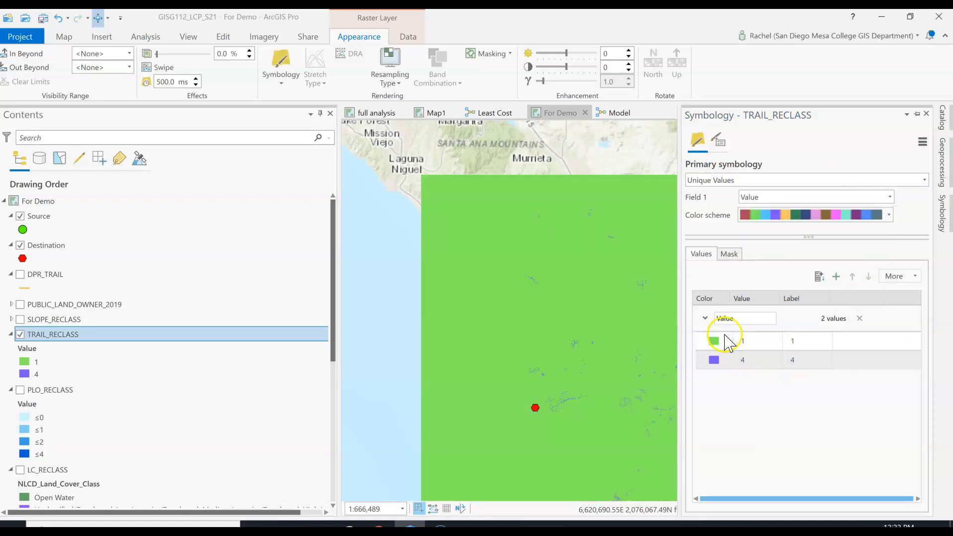
Zoom the map to the full extent of the TRAIL_RECLASS layer and narrow the Contents pane
scroll(568, 338, "down", 2)
left_click_drag(568, 319, 474, 305)
left_click_drag(728, 337, 490, 312)
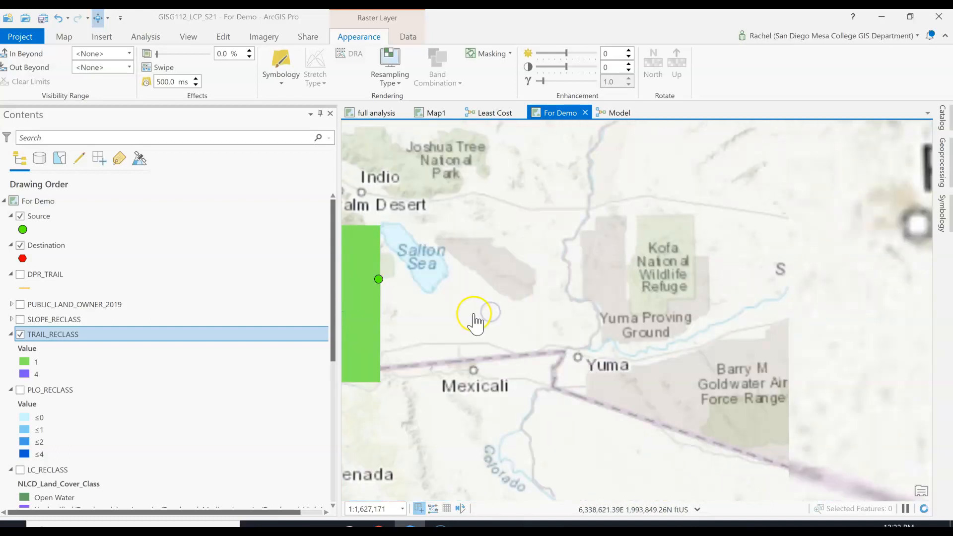
scroll(571, 348, "up", 2)
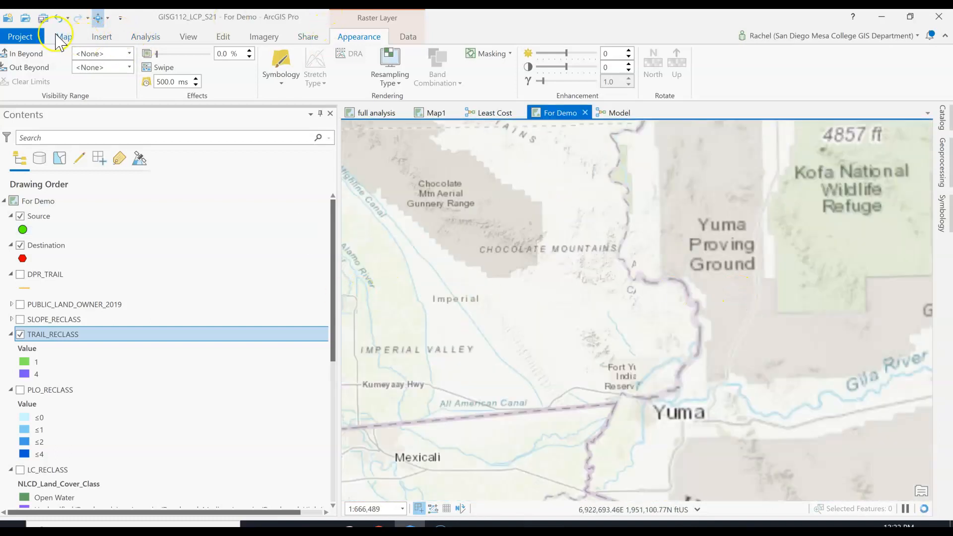
left_click(58, 37)
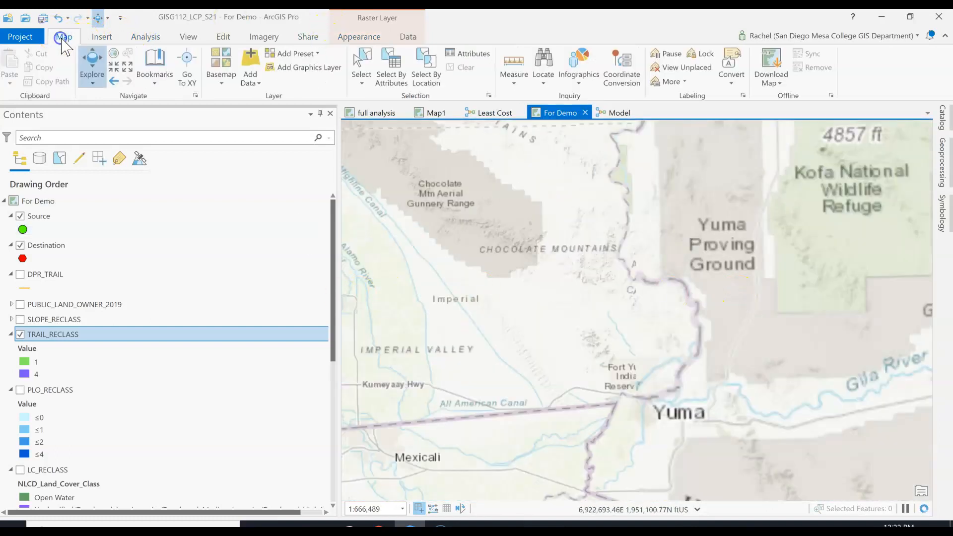
left_click(170, 66)
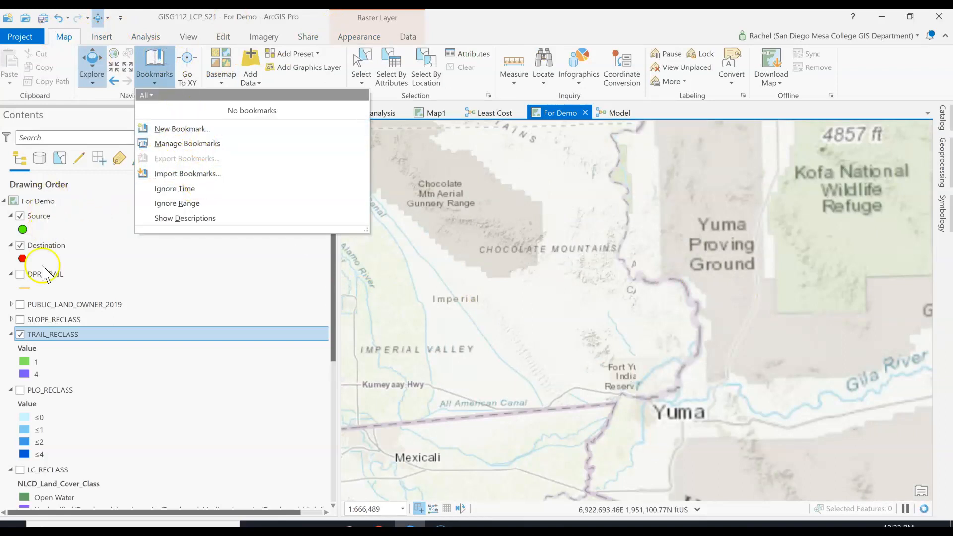
left_click(75, 343)
right_click(75, 343)
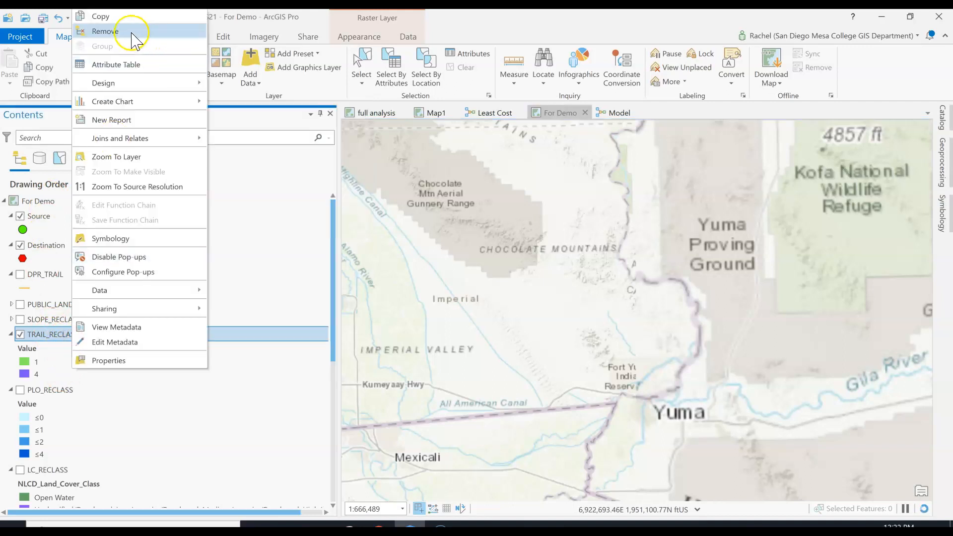
left_click(118, 162)
left_click_drag(340, 342, 213, 347)
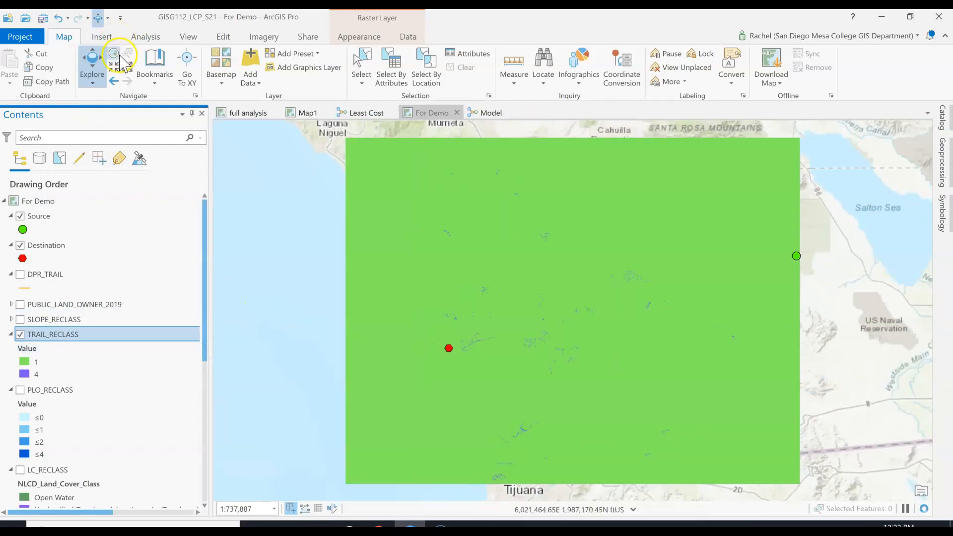